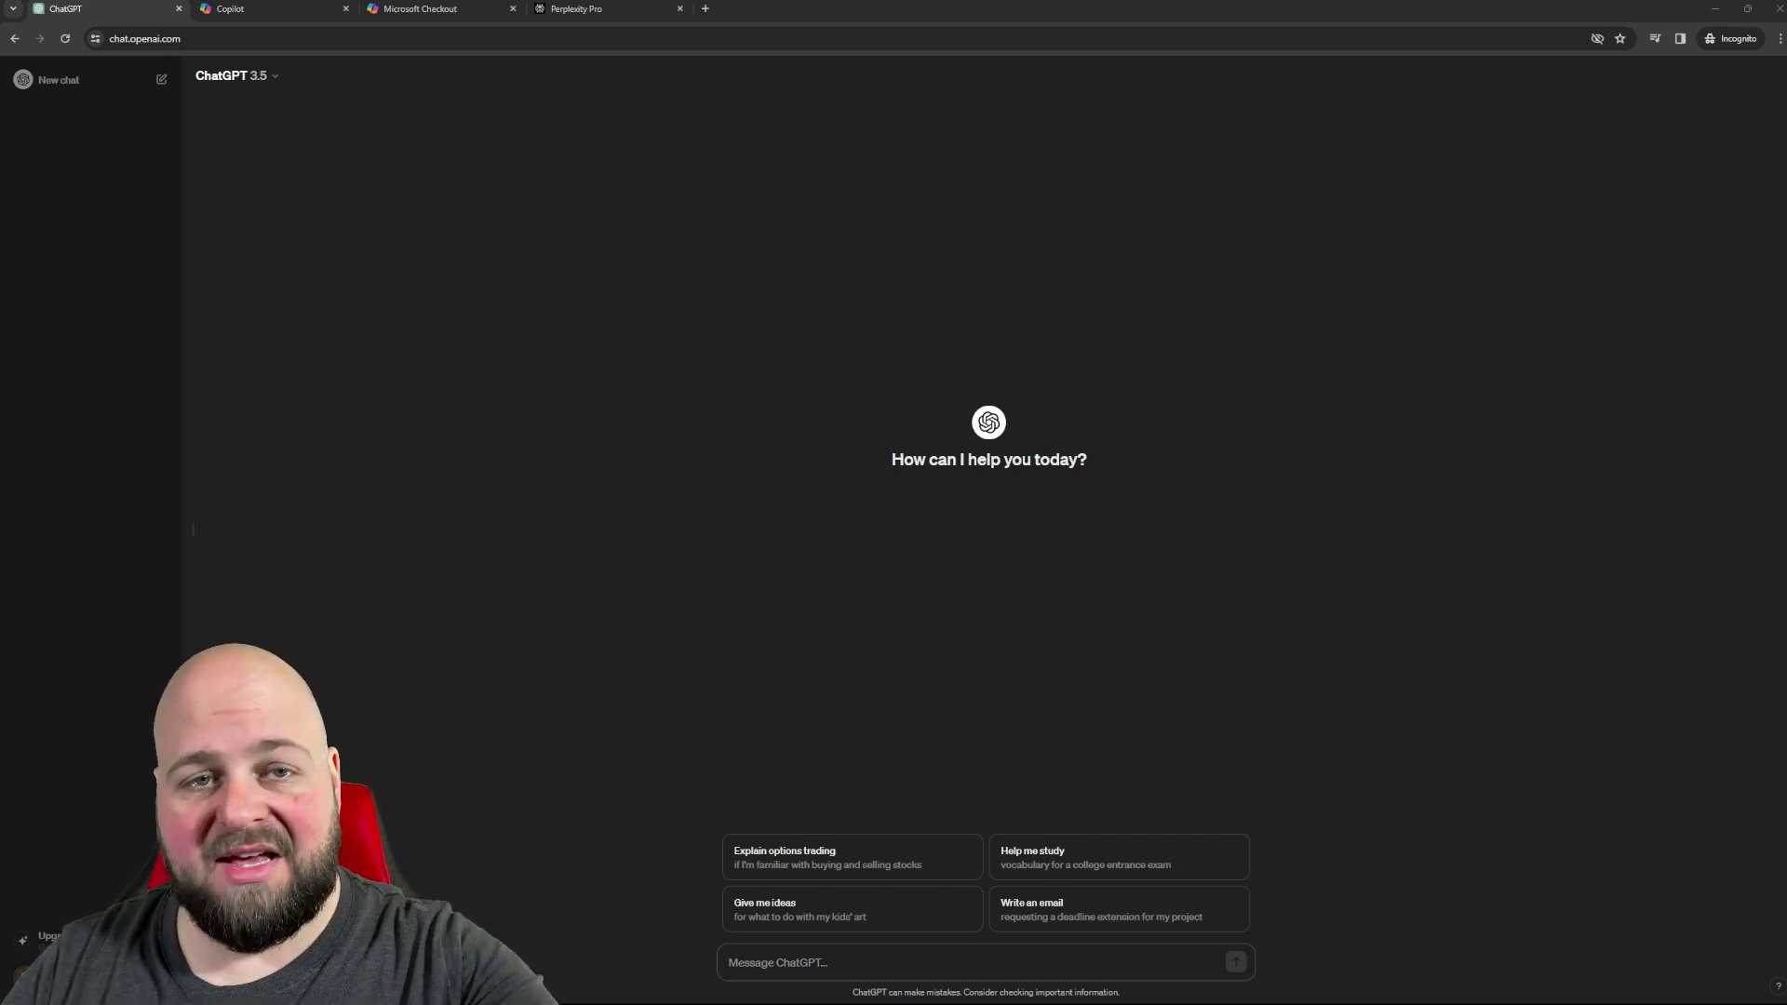
Switch the ChatGPT model to GPT-4 and review its listed features and message limit.
left_click(268, 78)
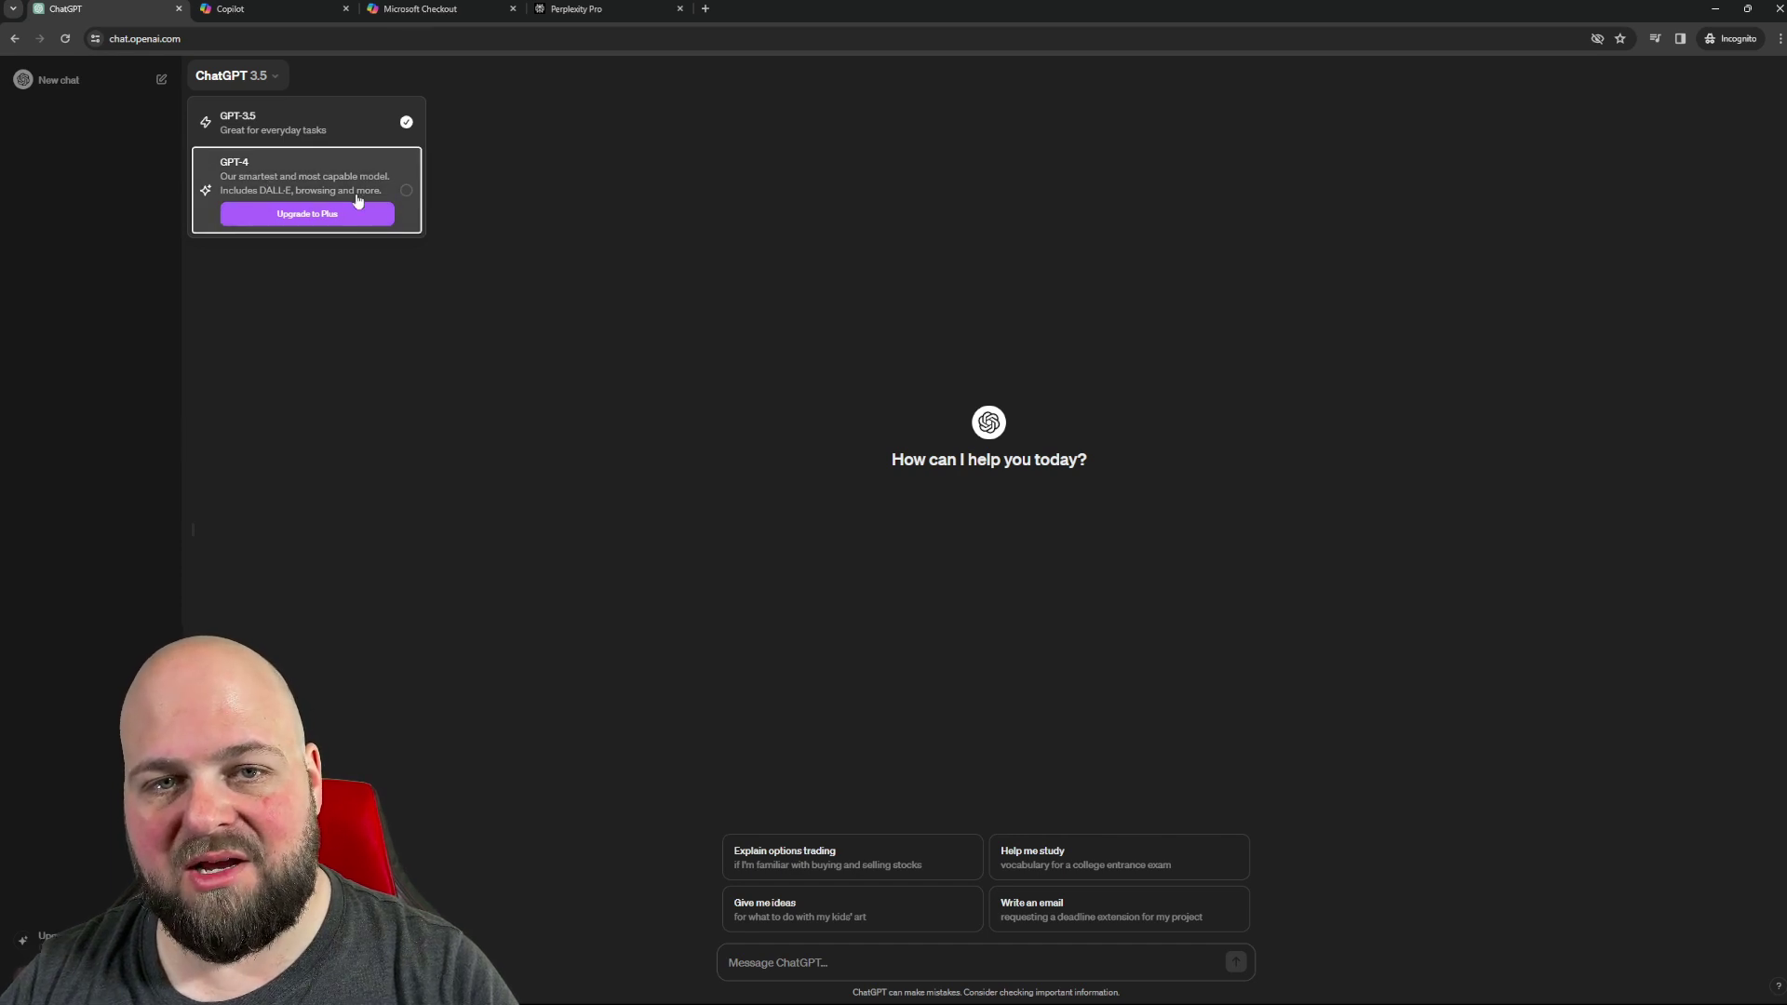
left_click(336, 194)
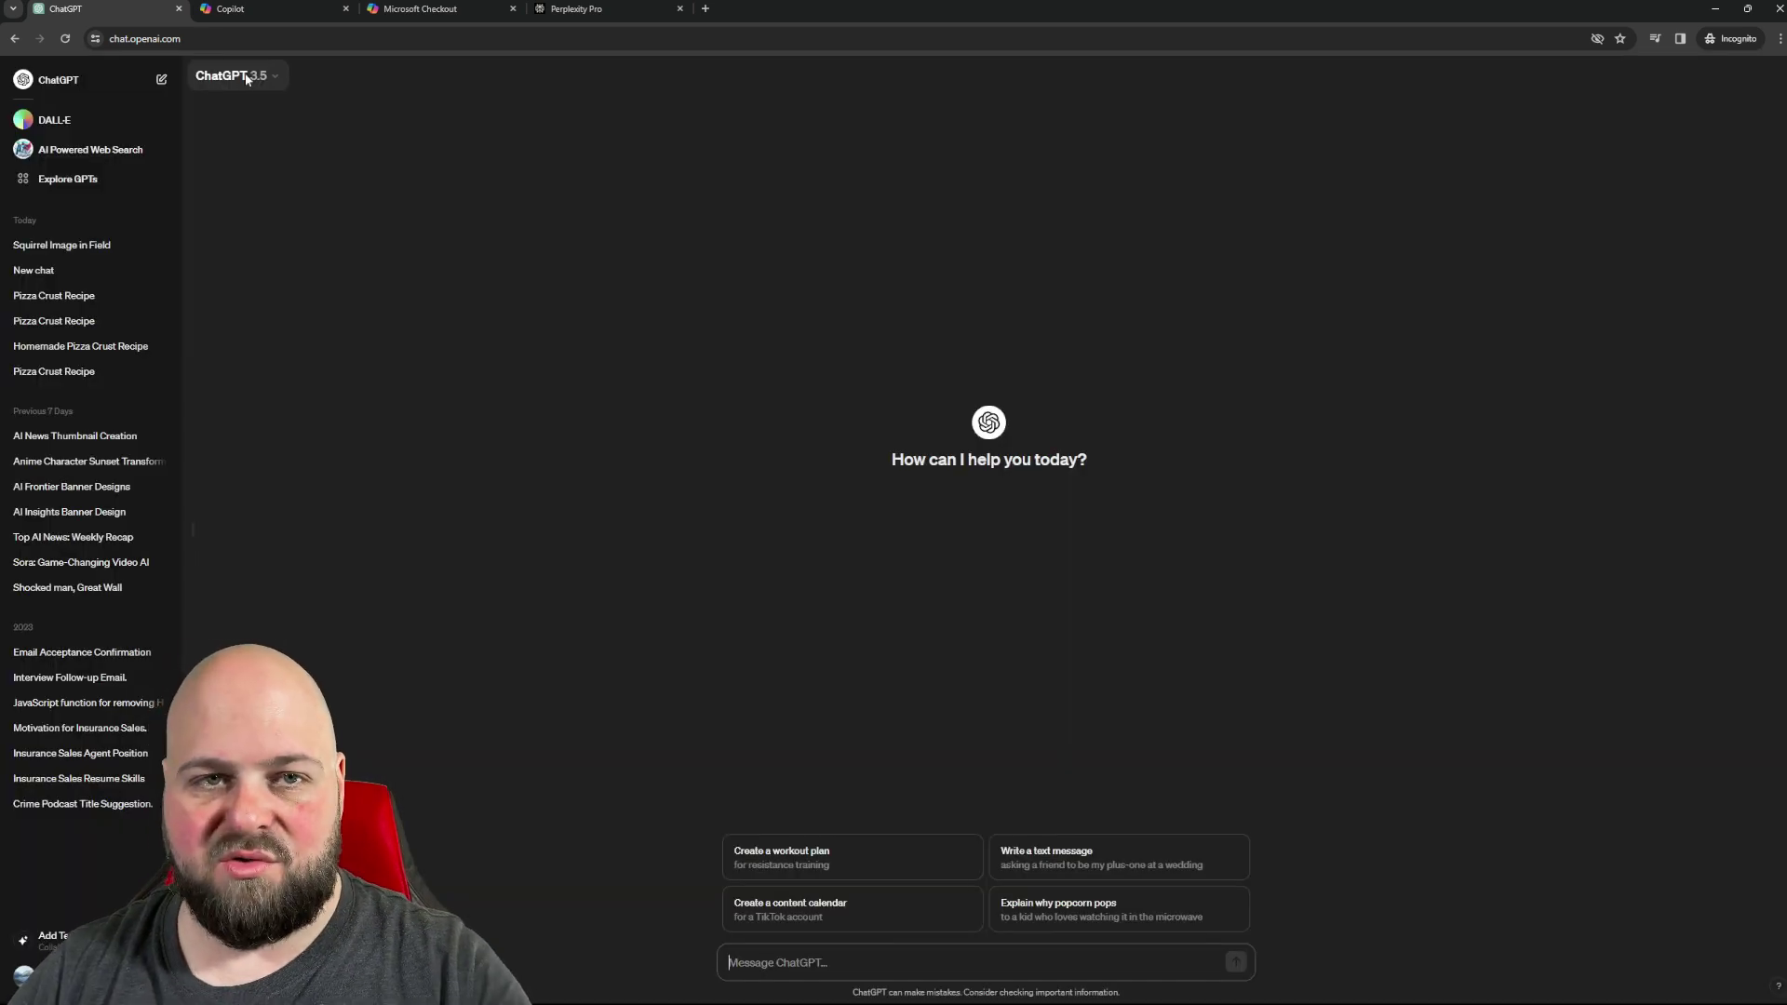
left_click(247, 78)
left_click(285, 131)
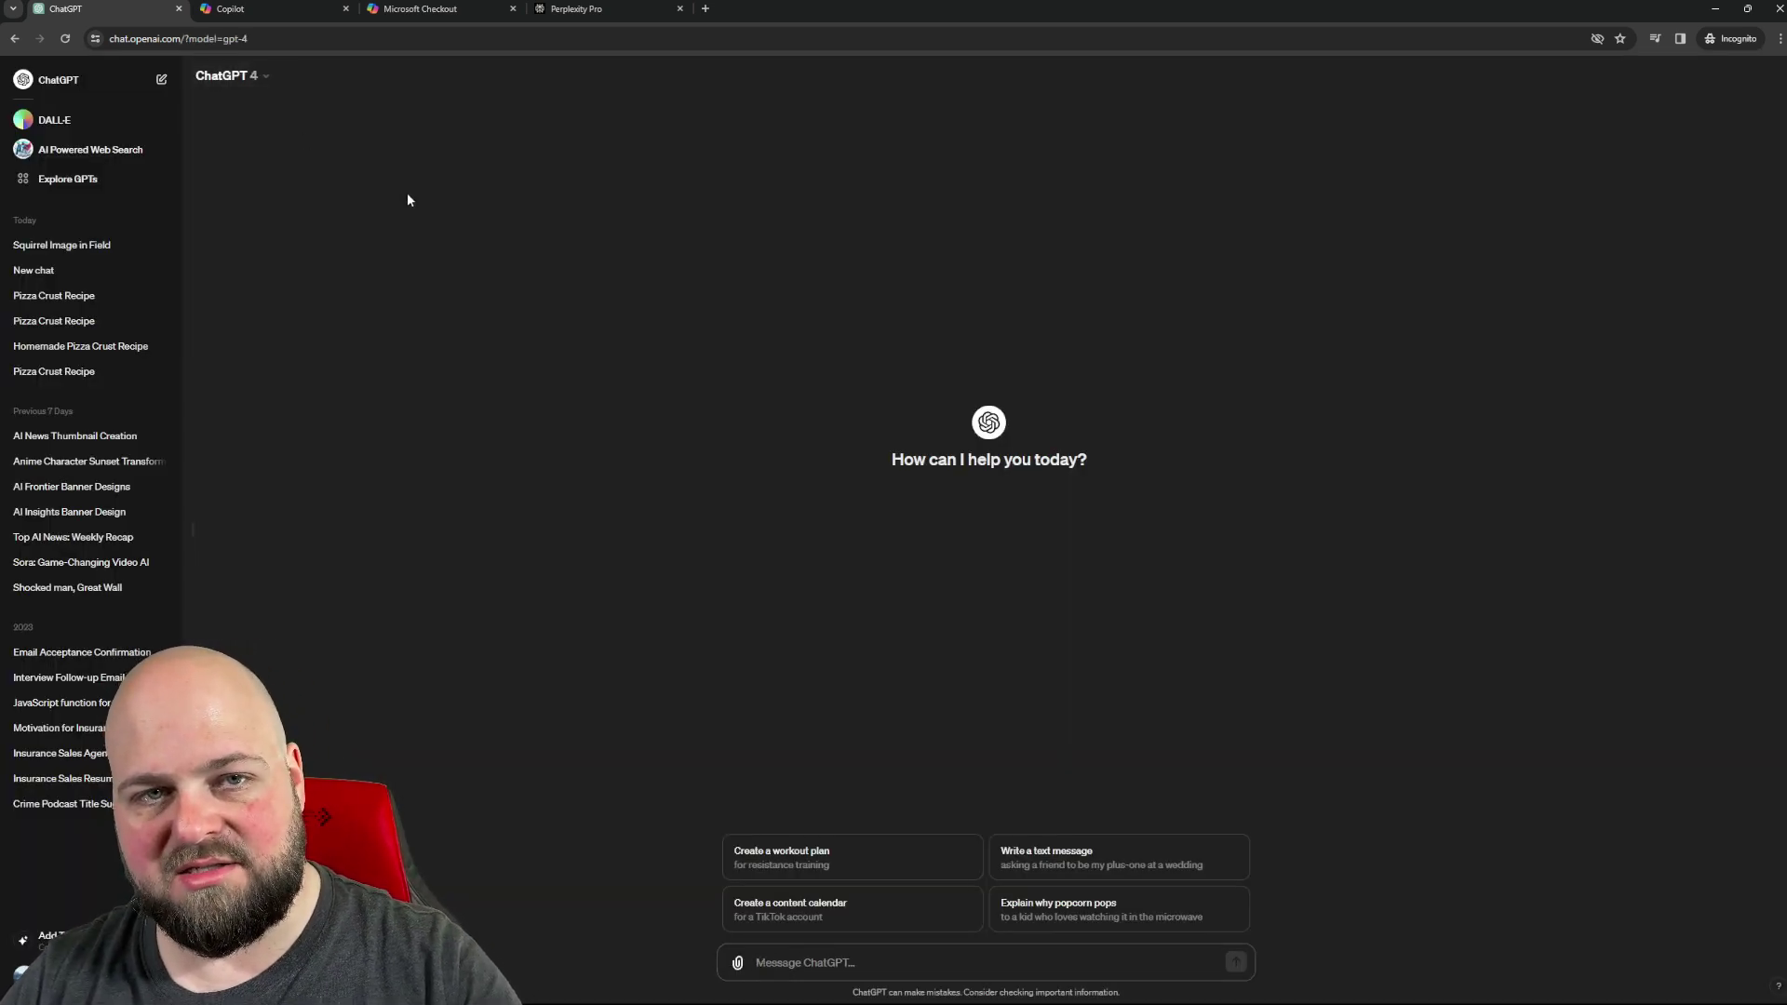
left_click(241, 91)
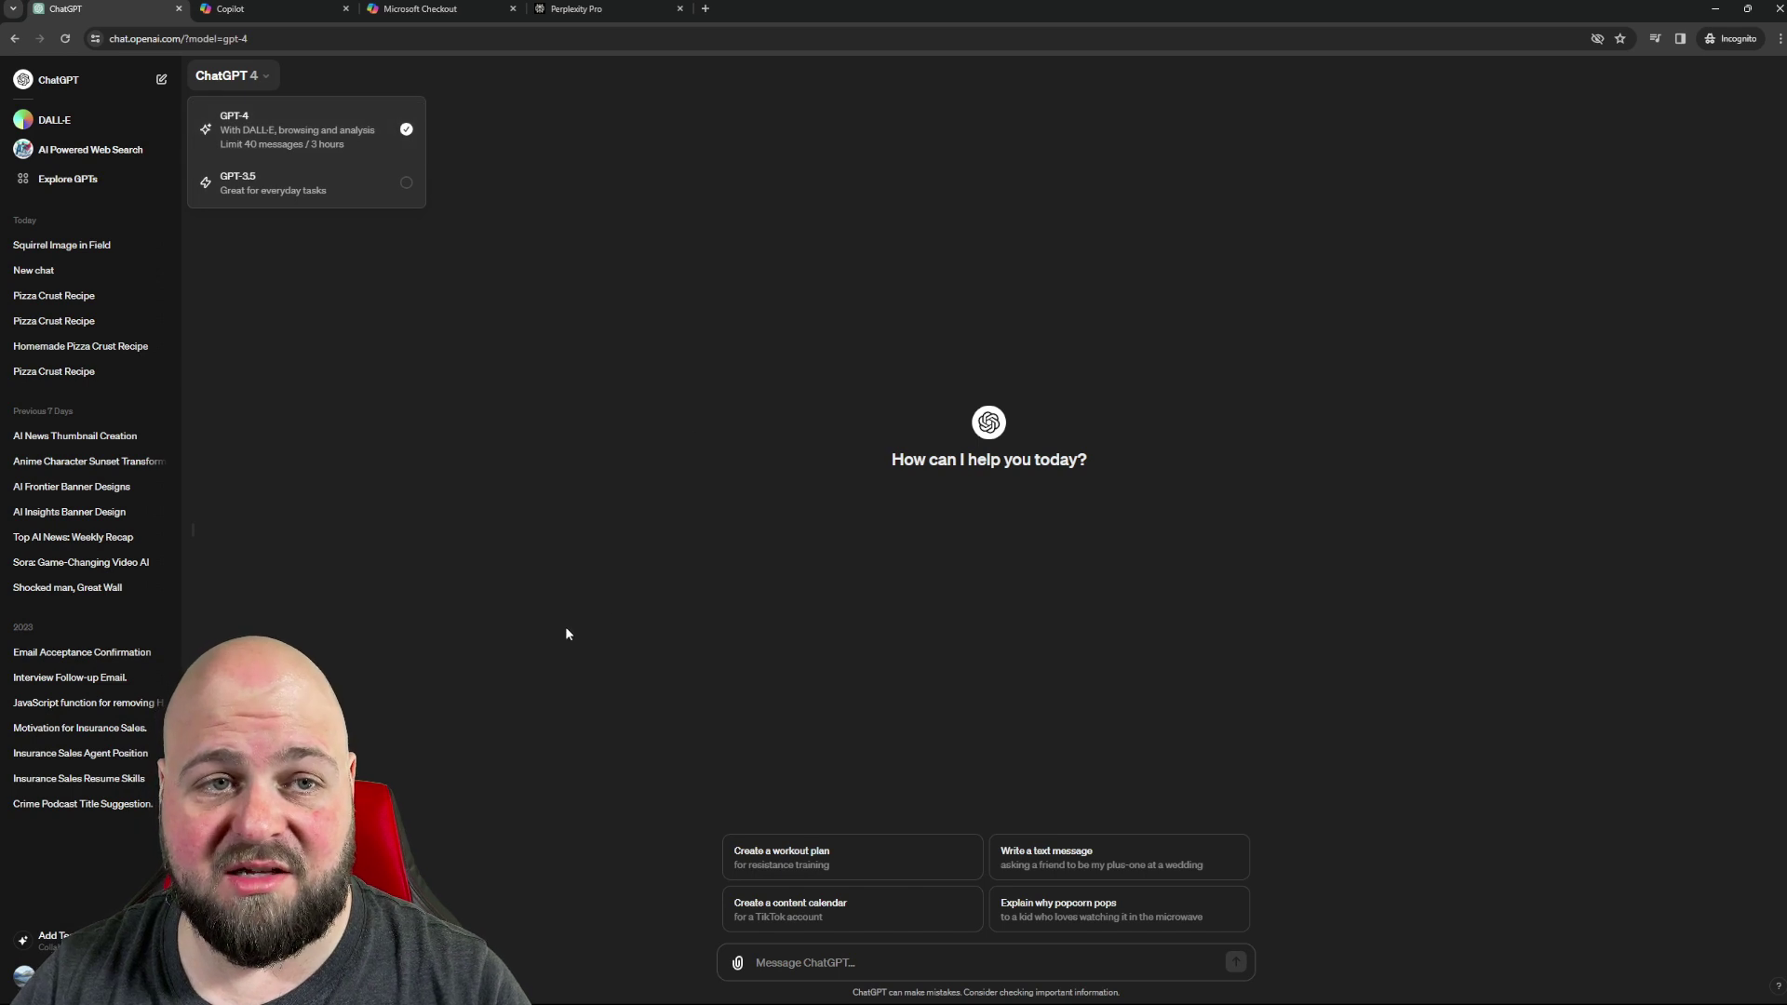
left_click(596, 639)
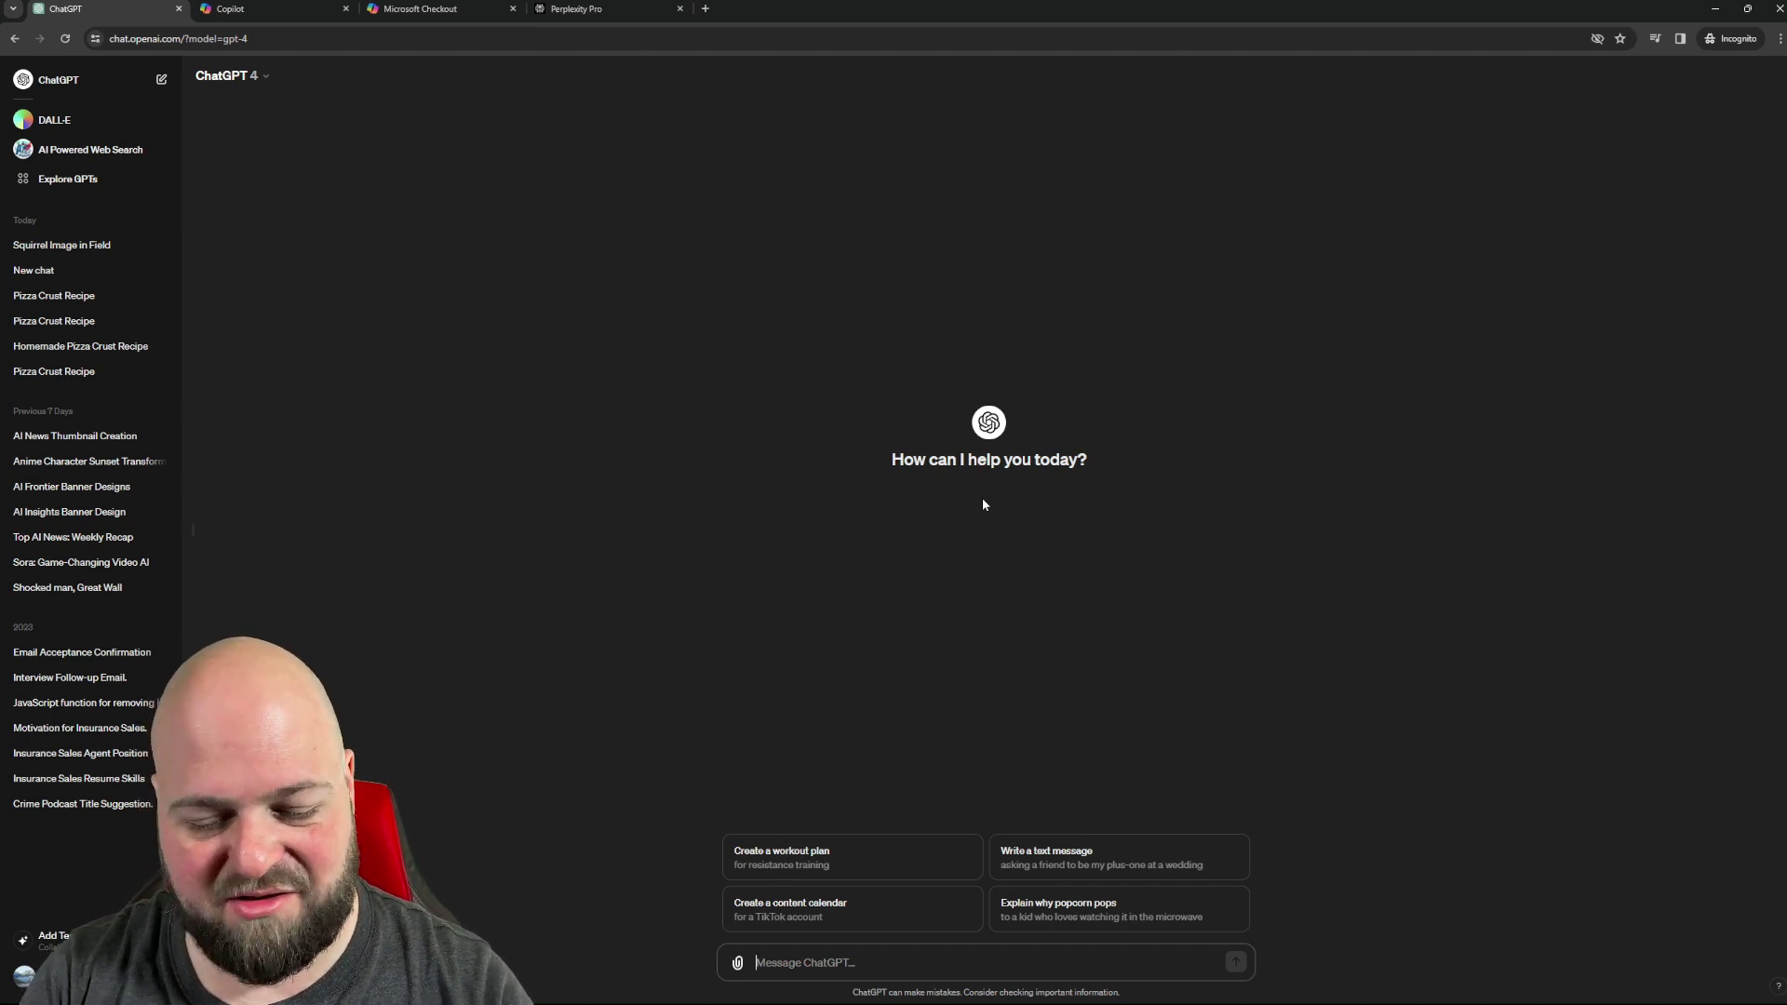
Submit the prompt "create an image of a squirrel in a field".
type("create ")
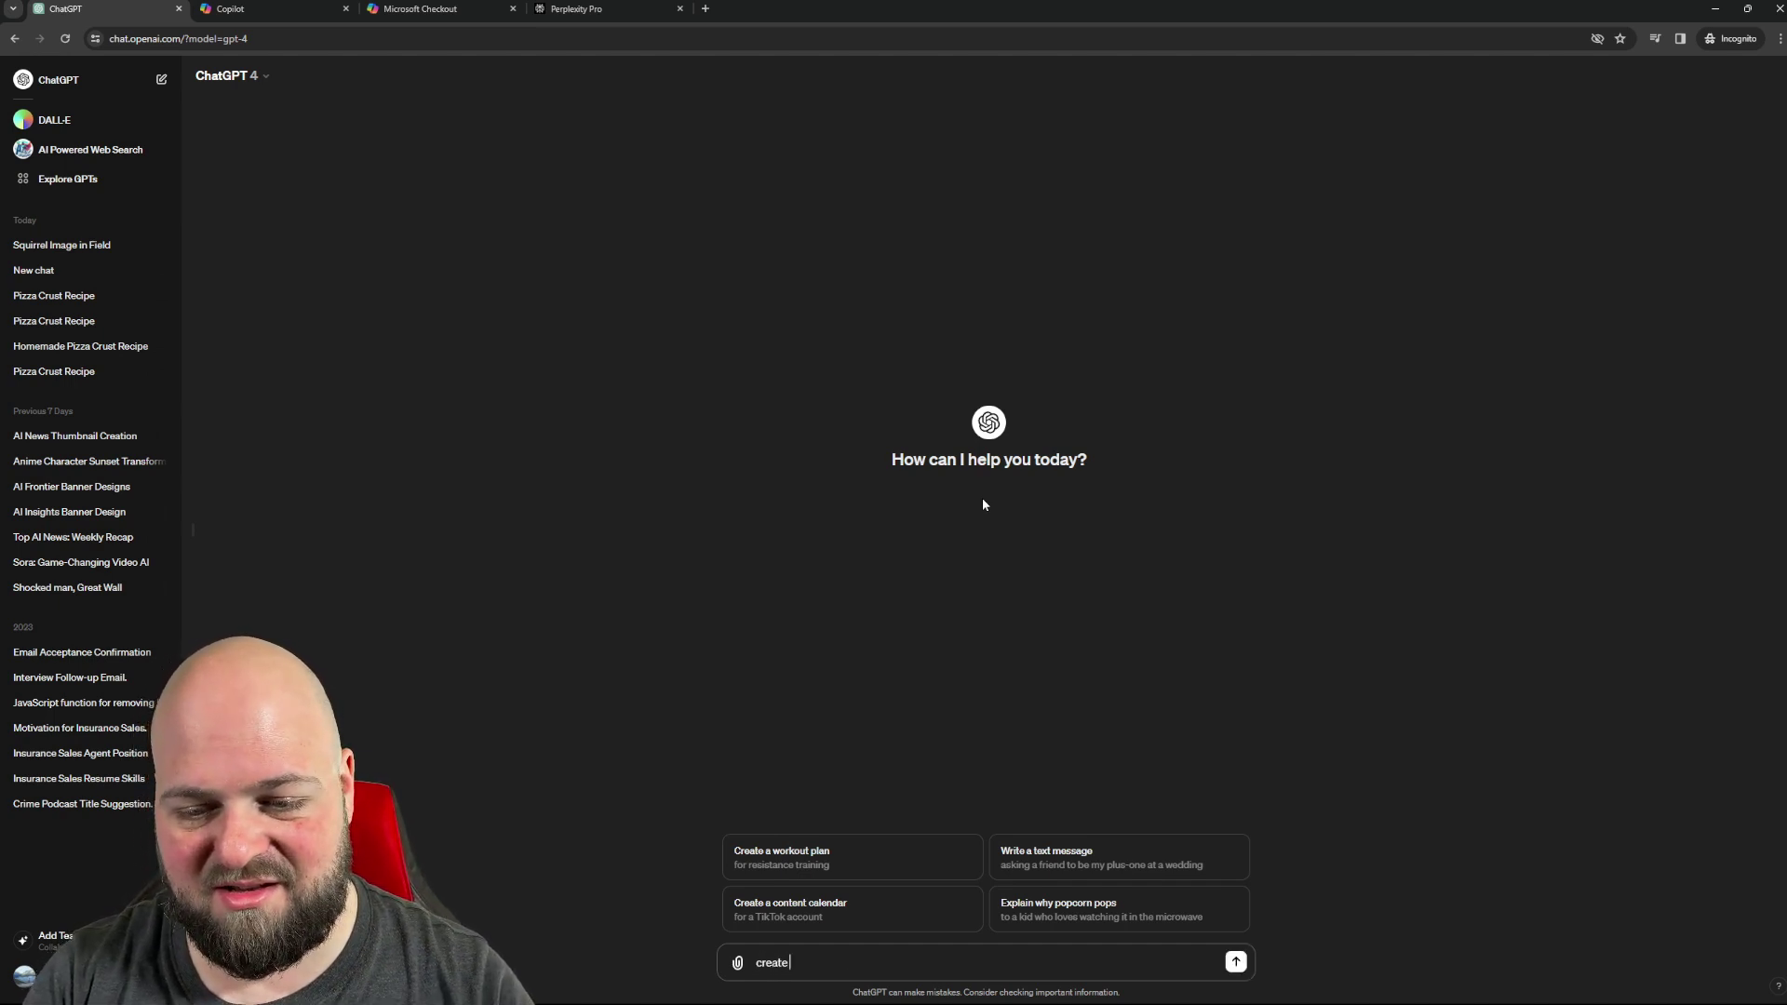
type("an image of a sq")
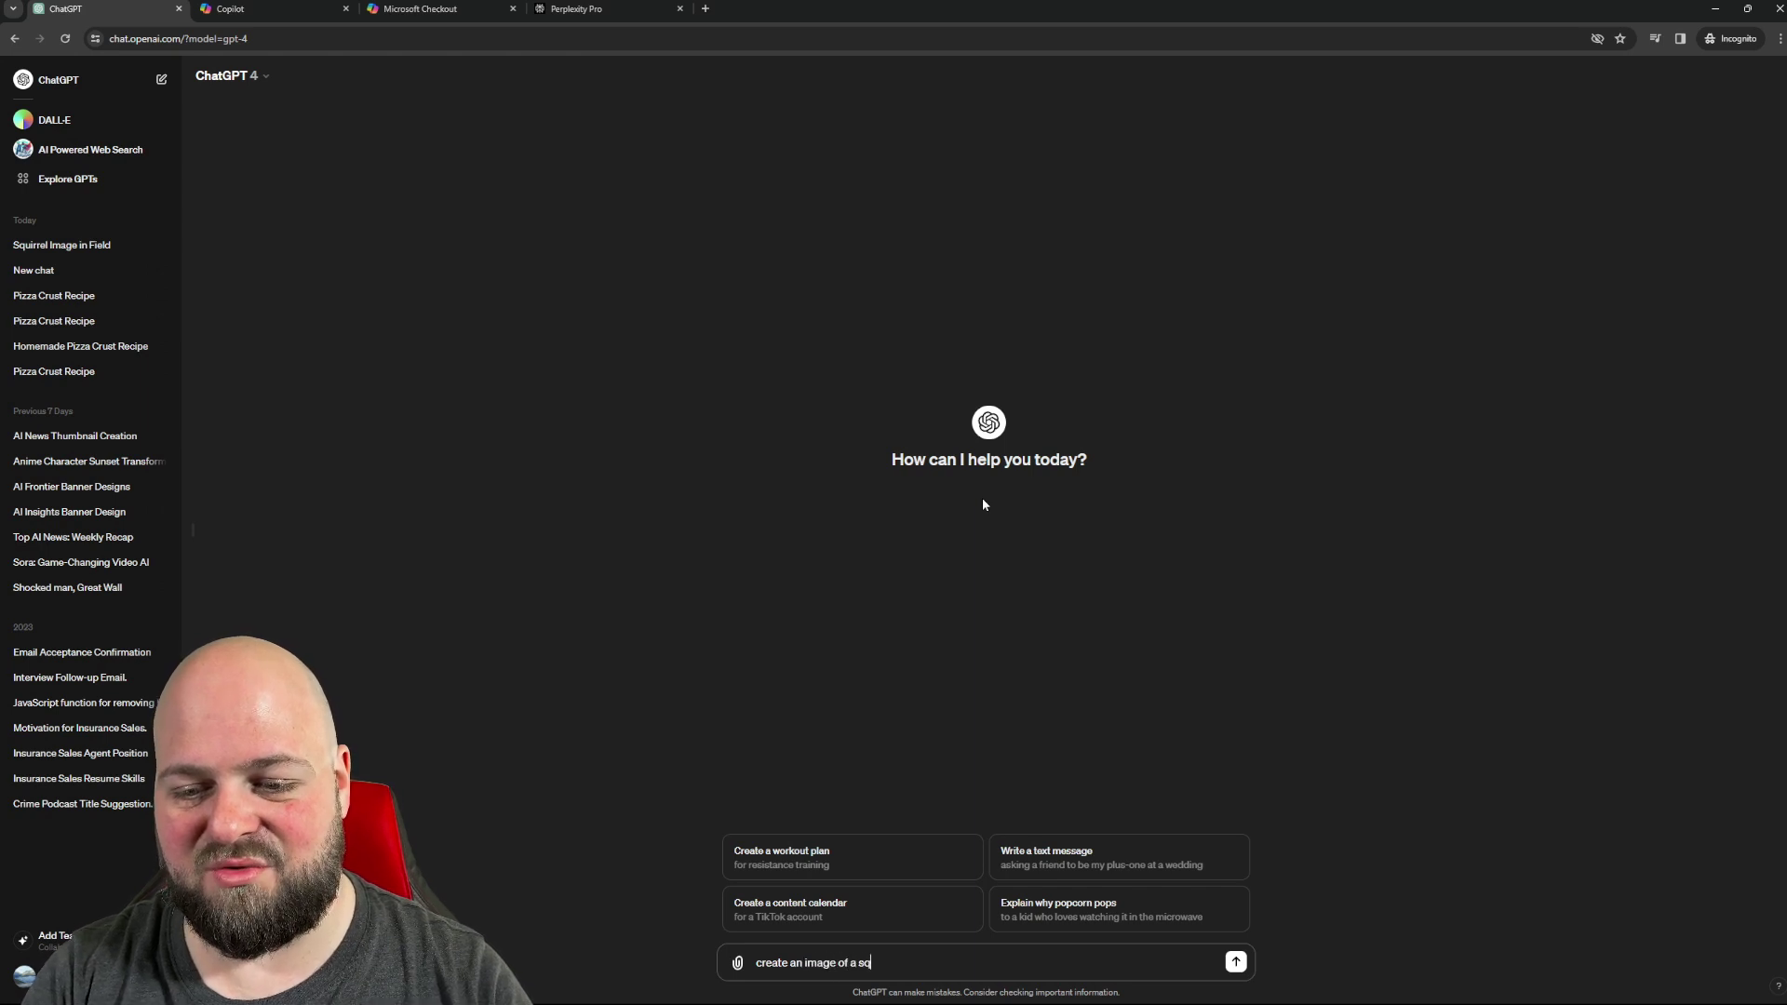
type("uirrel in a field")
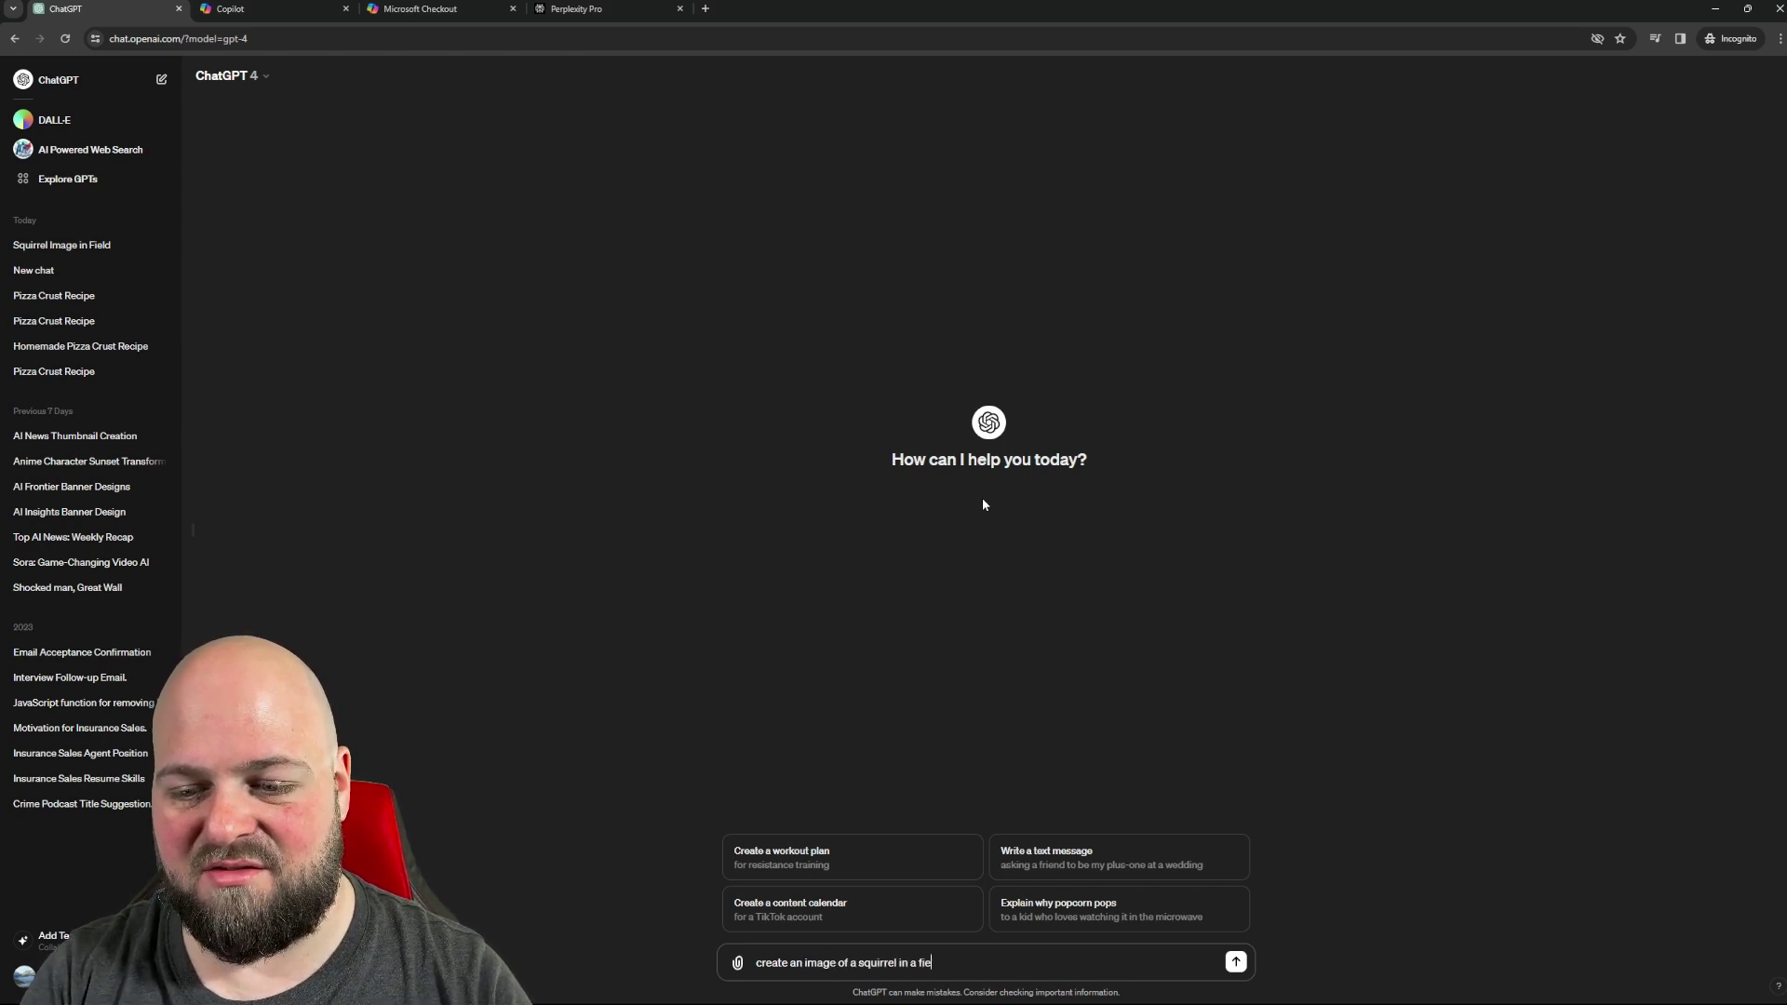
key("Return")
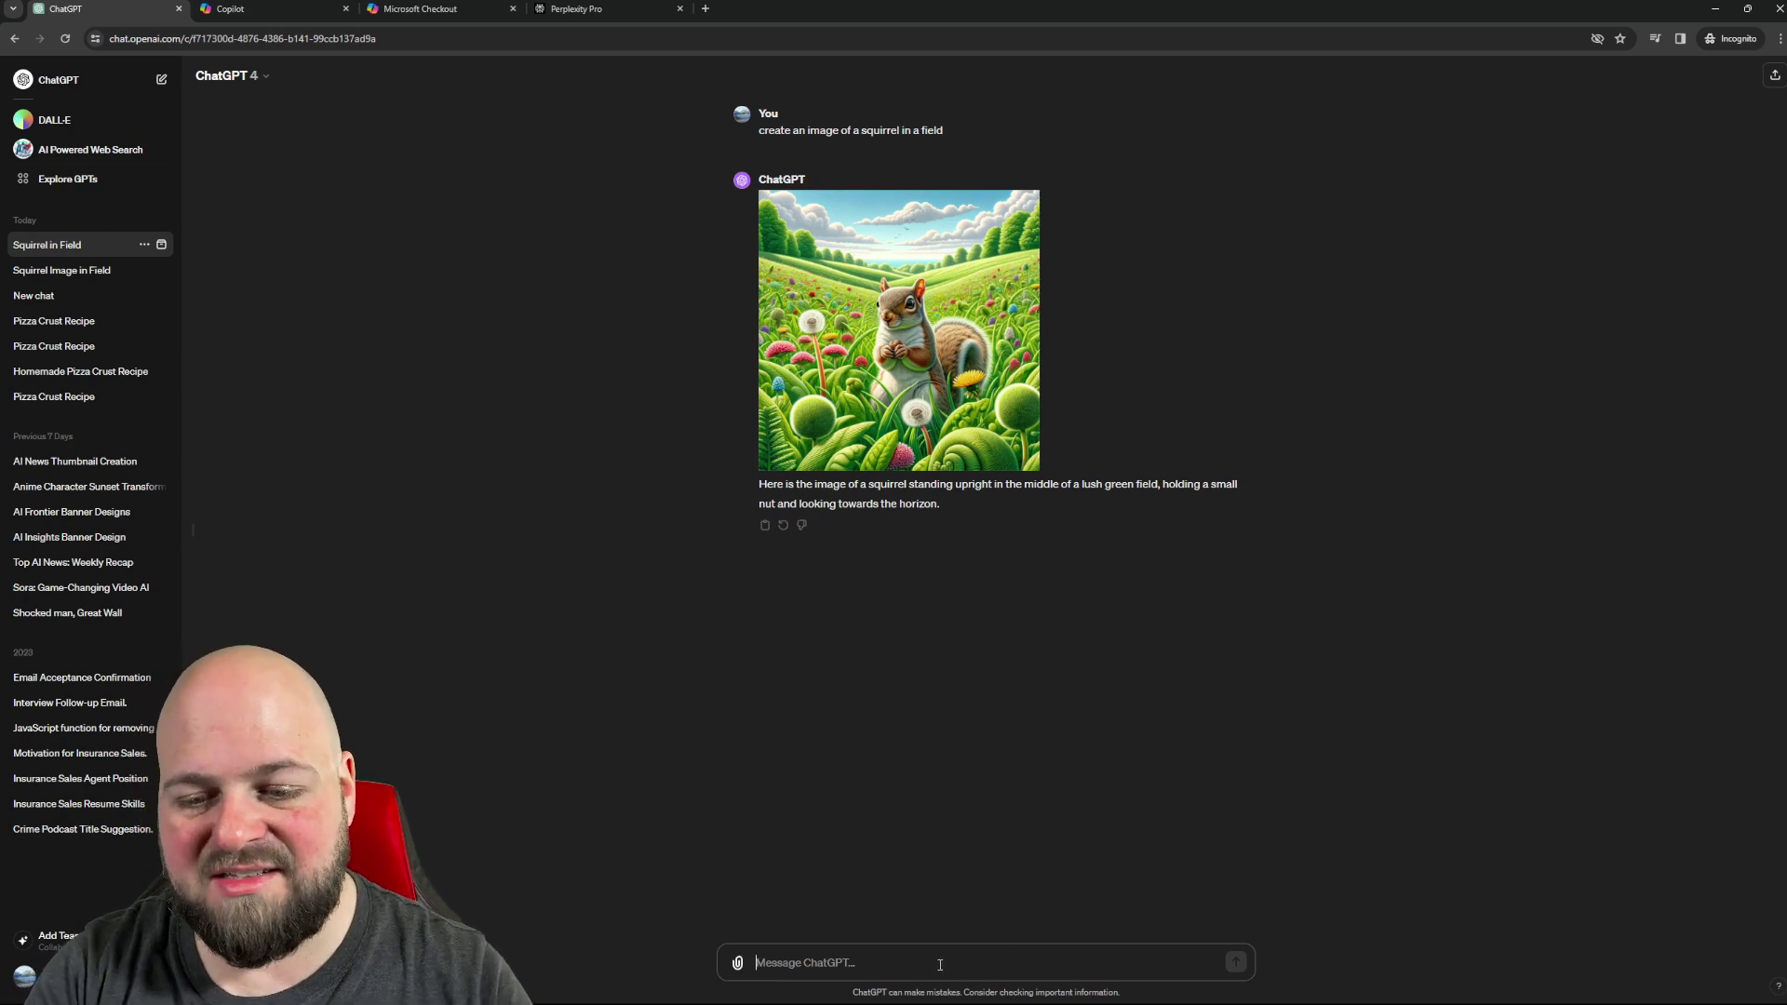
Ask in the same chat "what are some important news articles in the last 2 days" and look over the answer.
type("what are some important news articles in the last 2 days")
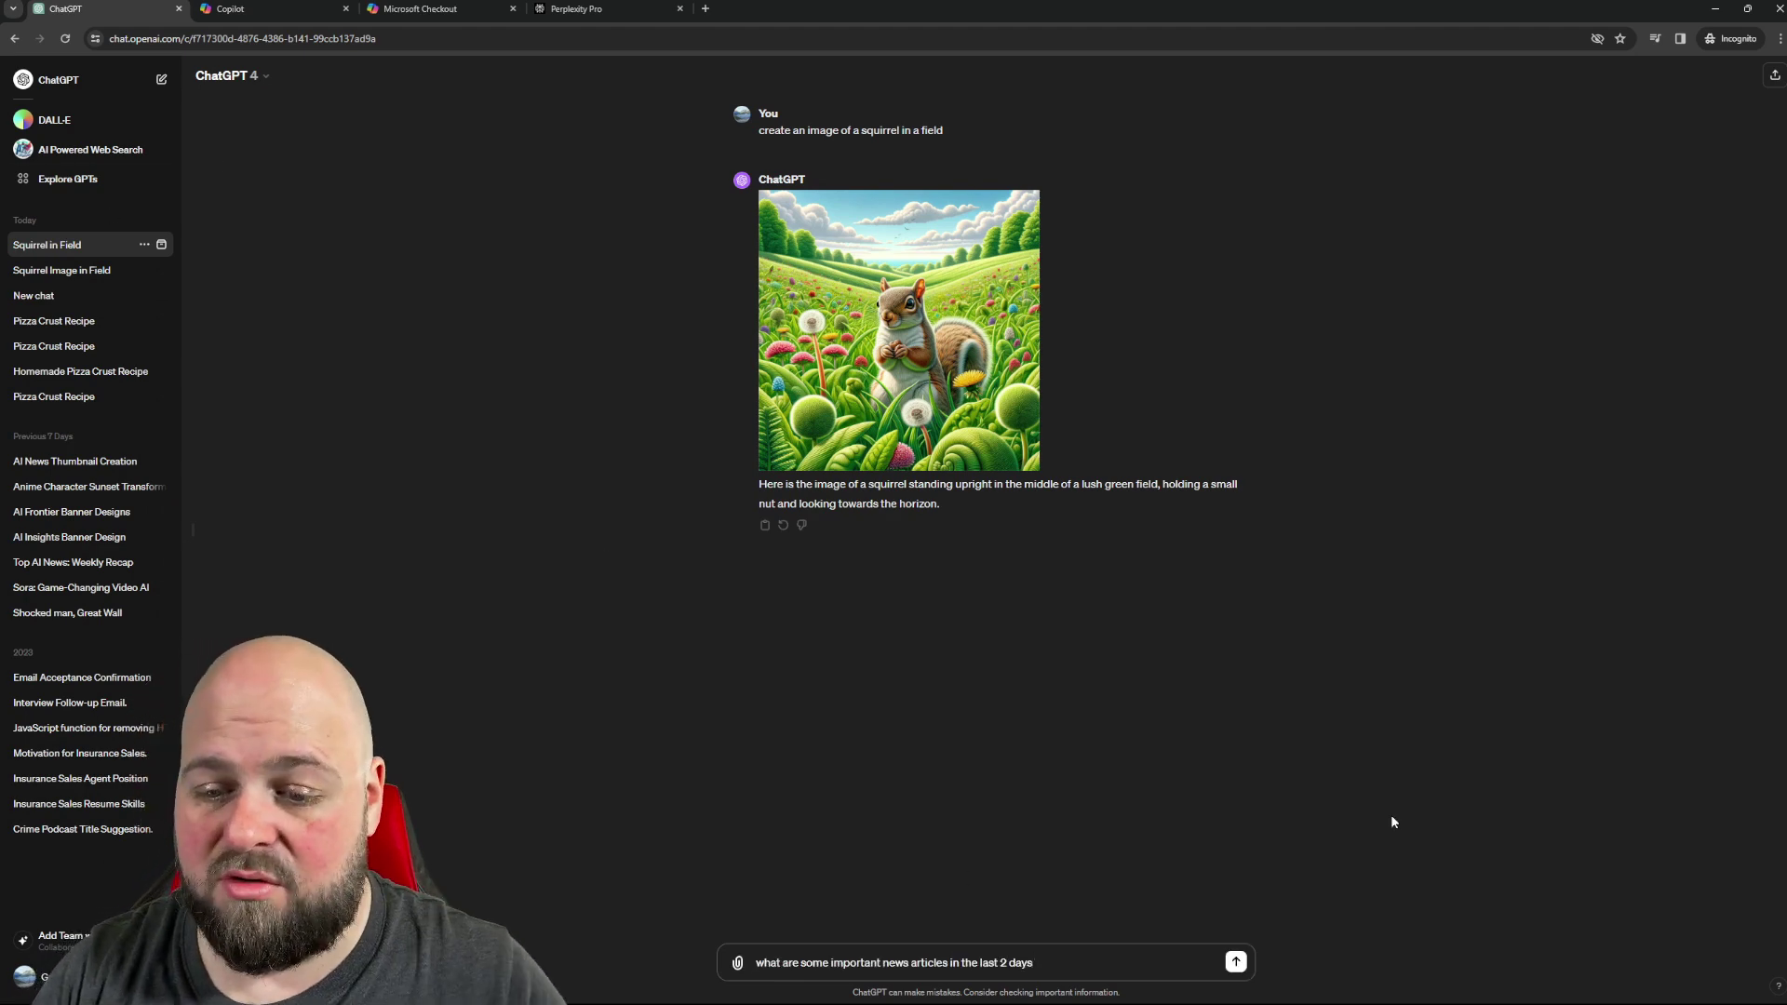
key("Return")
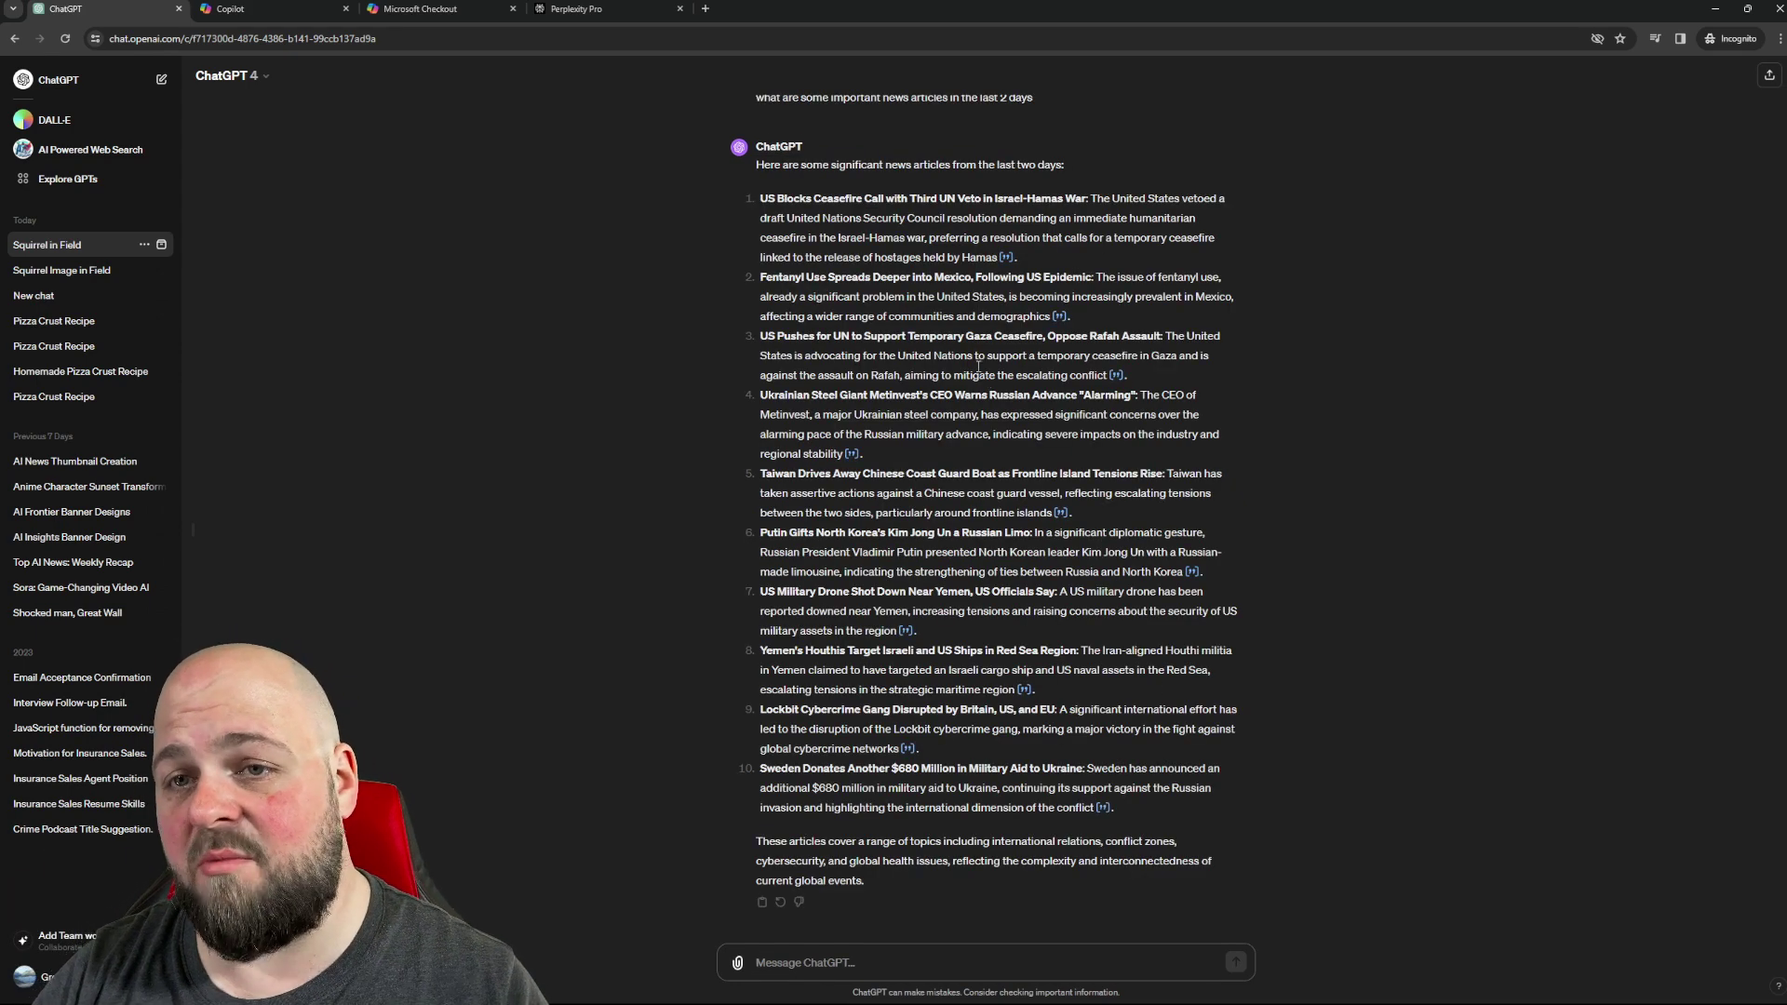
mouse_move(1060, 317)
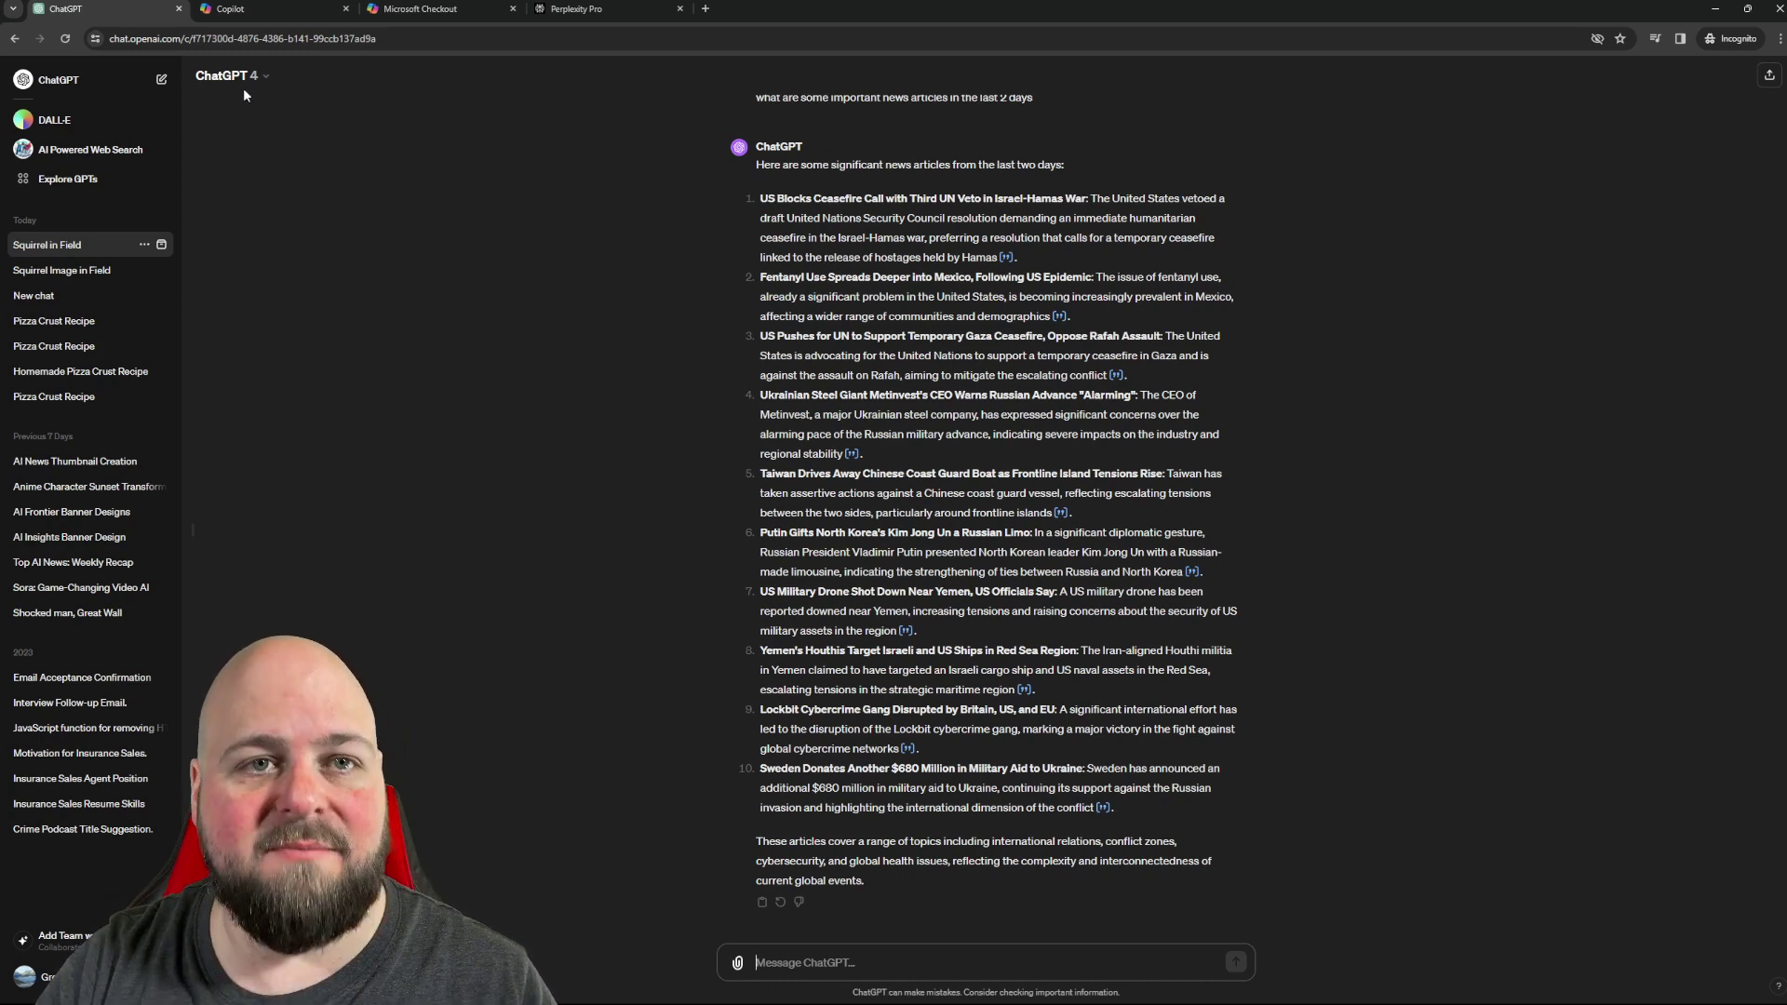
Switch to Copilot and examine its squirrel image conversation and the Microsoft Copilot Pro subscription offer.
left_click(247, 9)
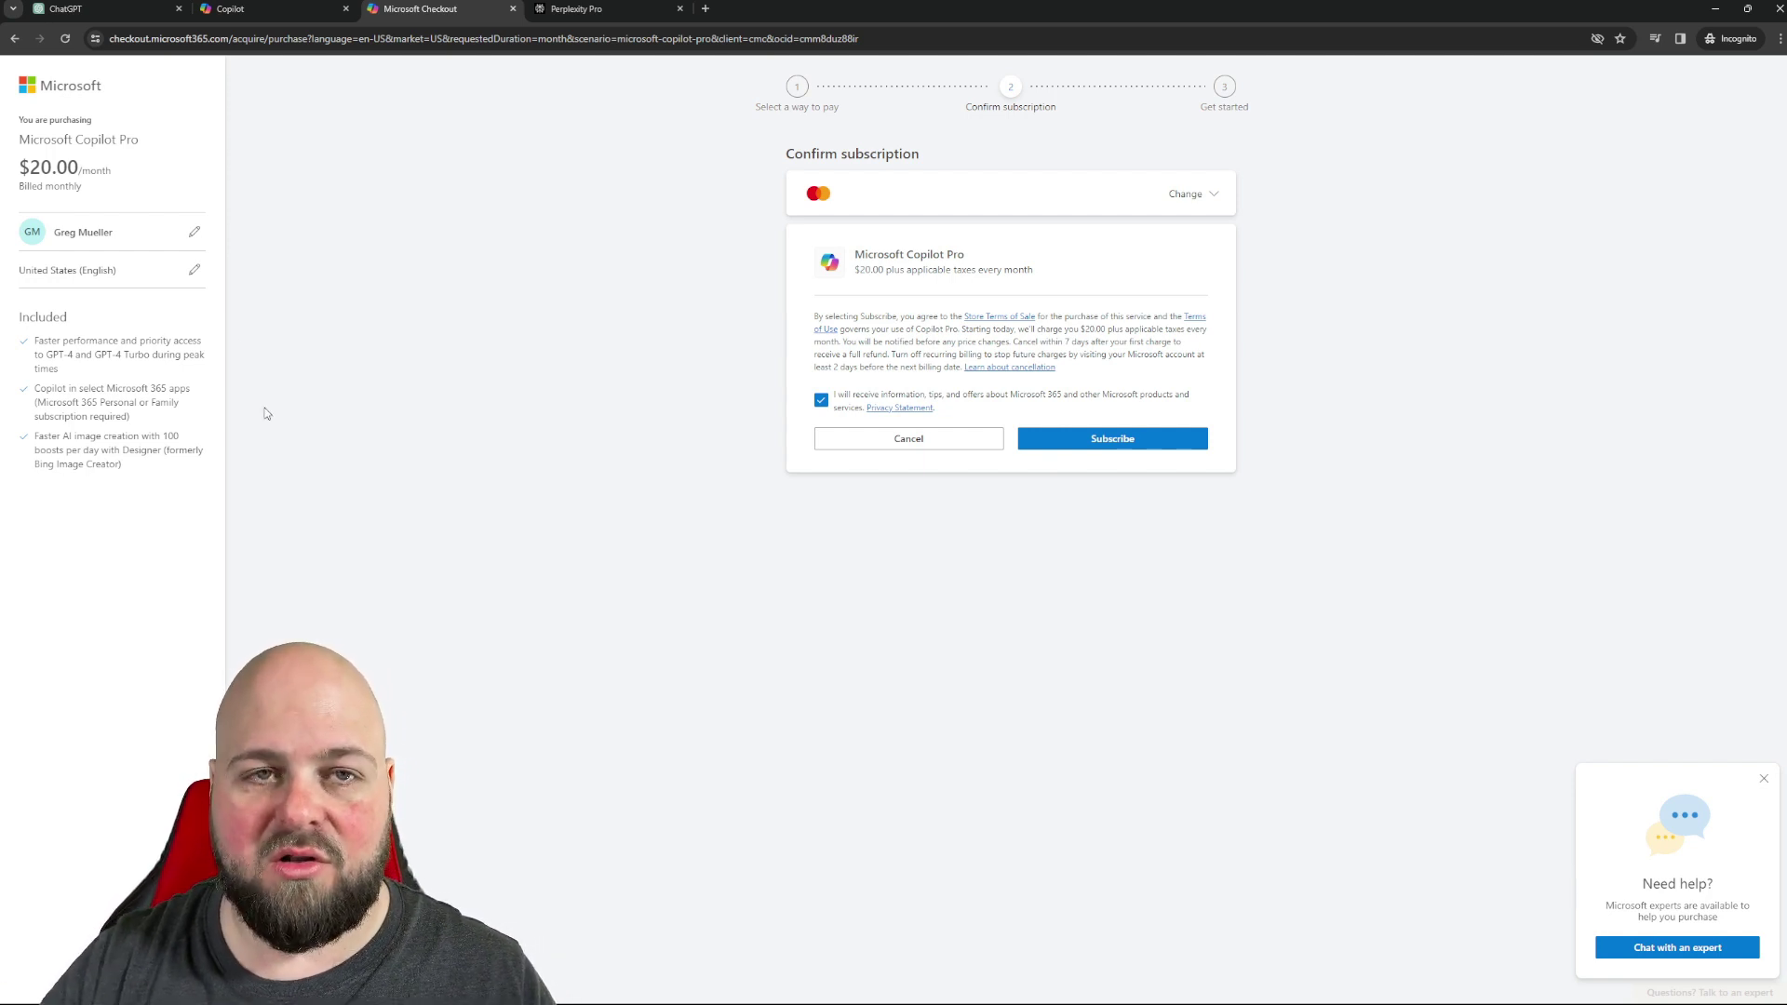
left_click(263, 13)
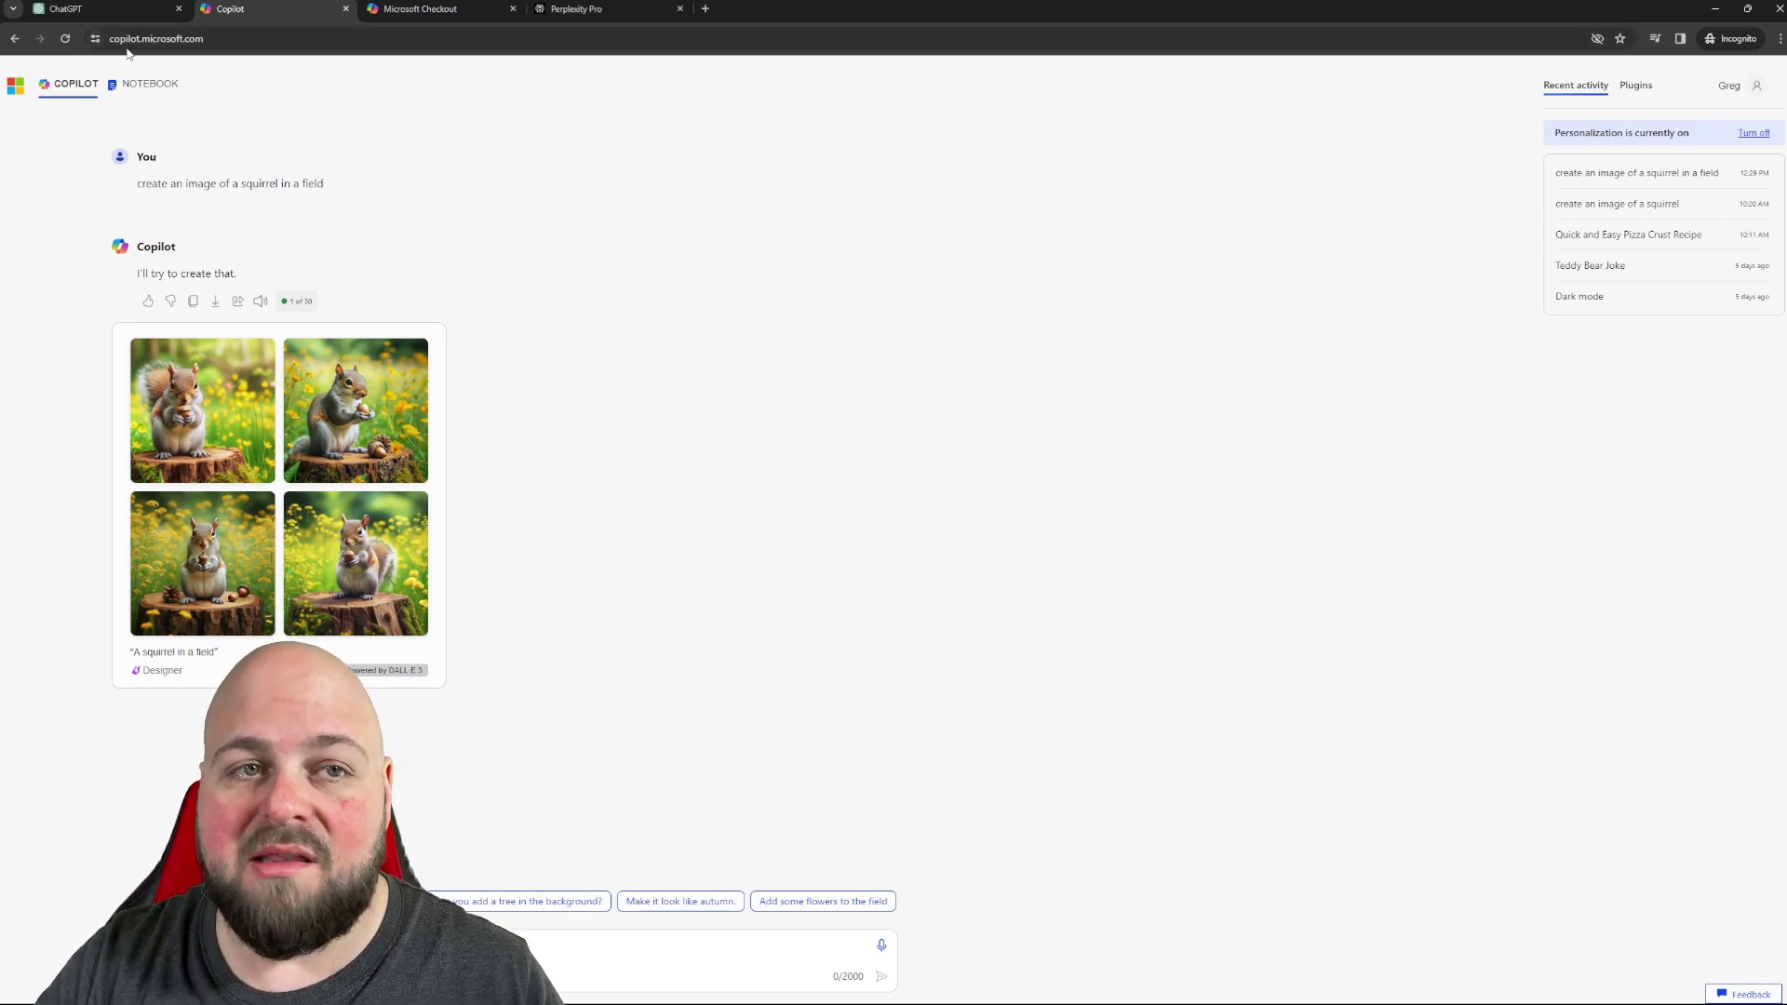
Return to ChatGPT and check the GPT-4 and GPT-3.5 model options, leaving the selection as it is.
left_click(100, 13)
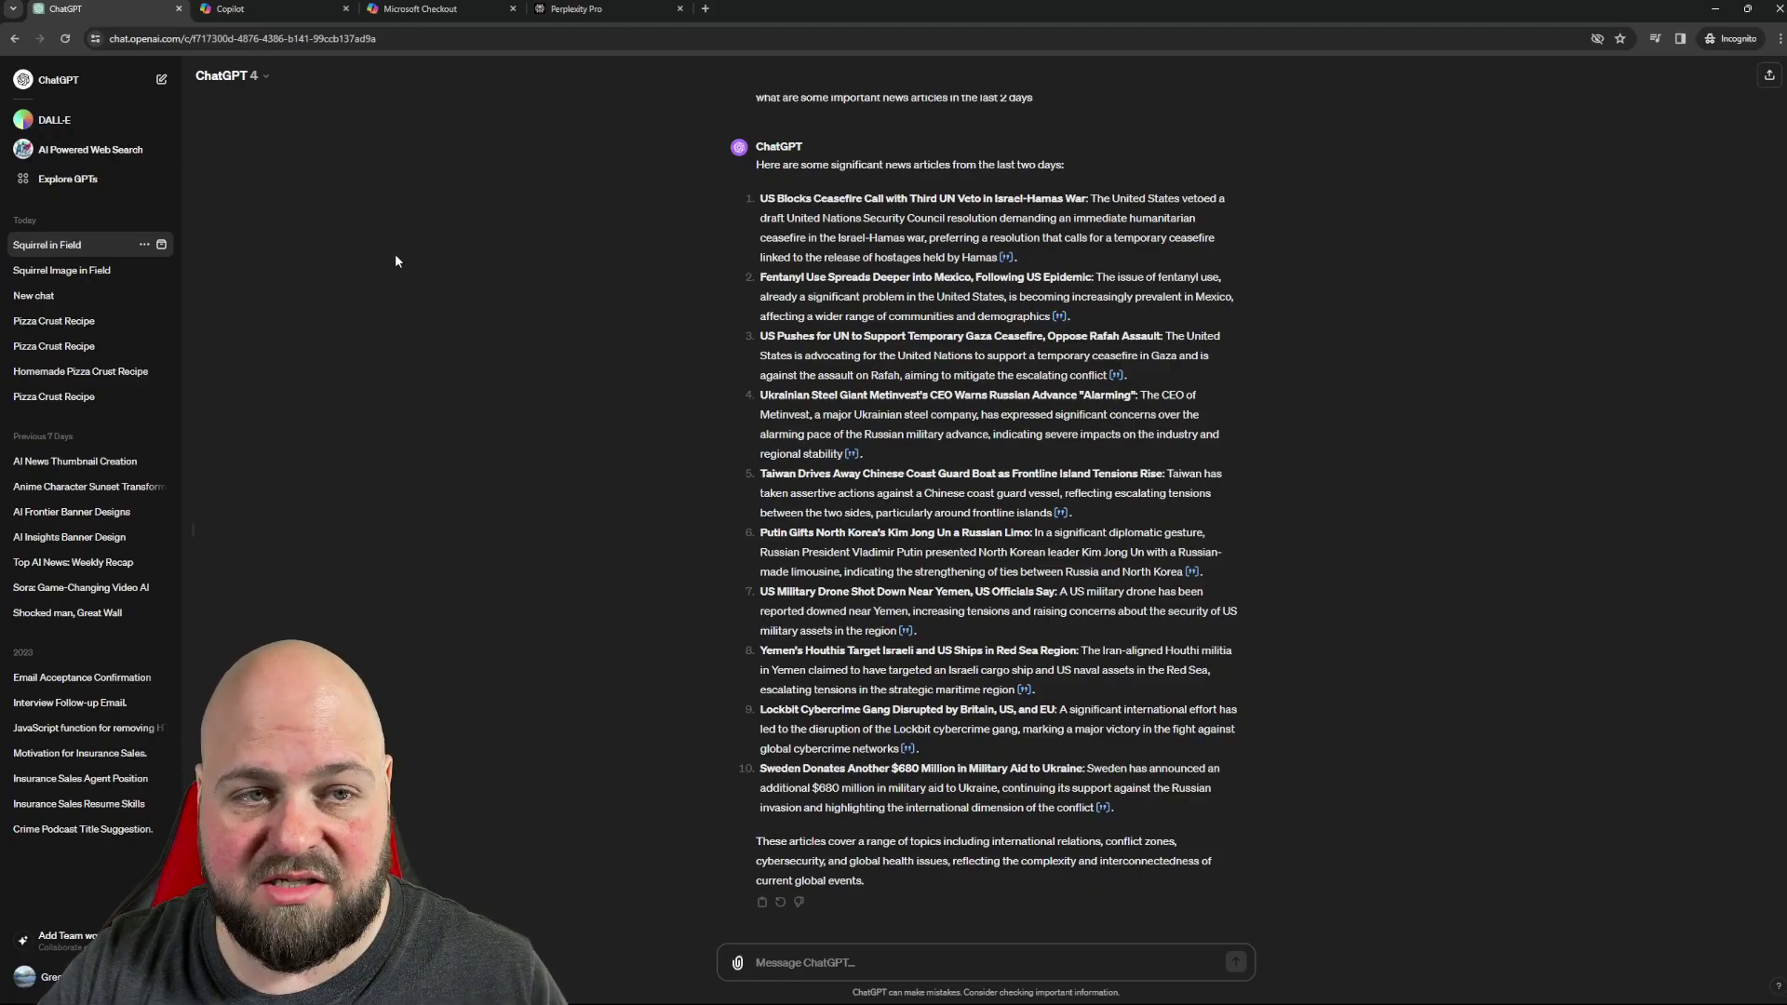
left_click(246, 71)
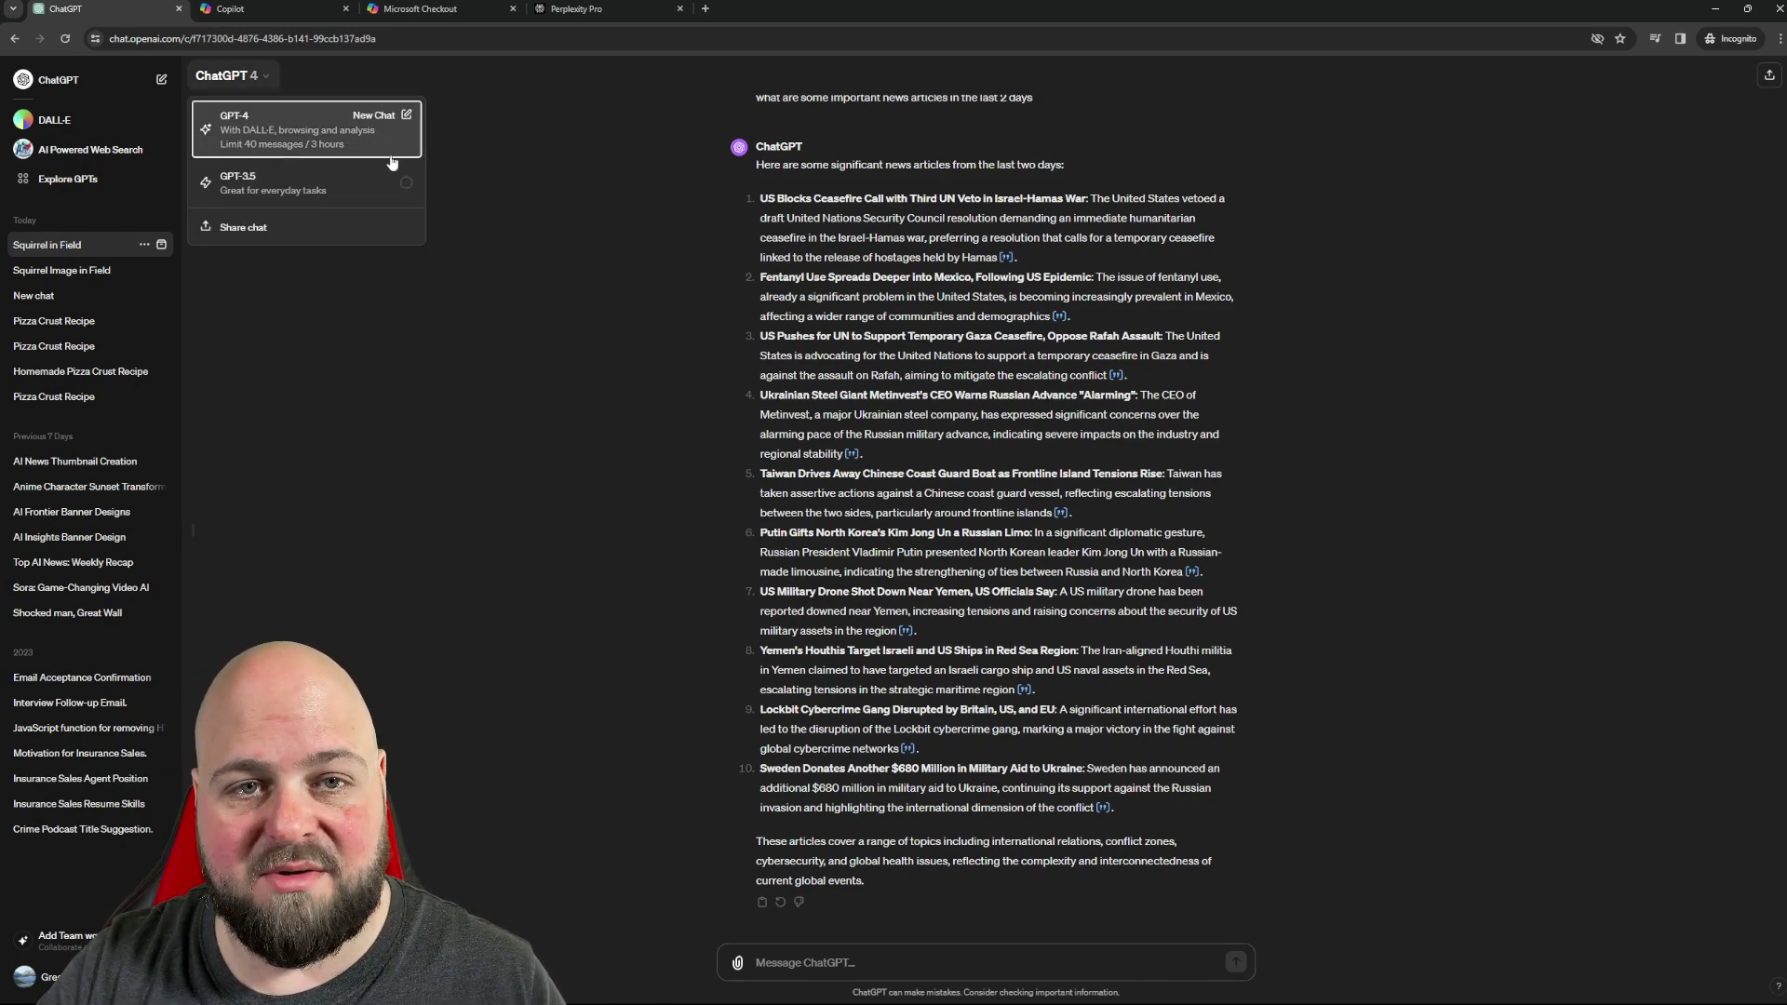
left_click(542, 164)
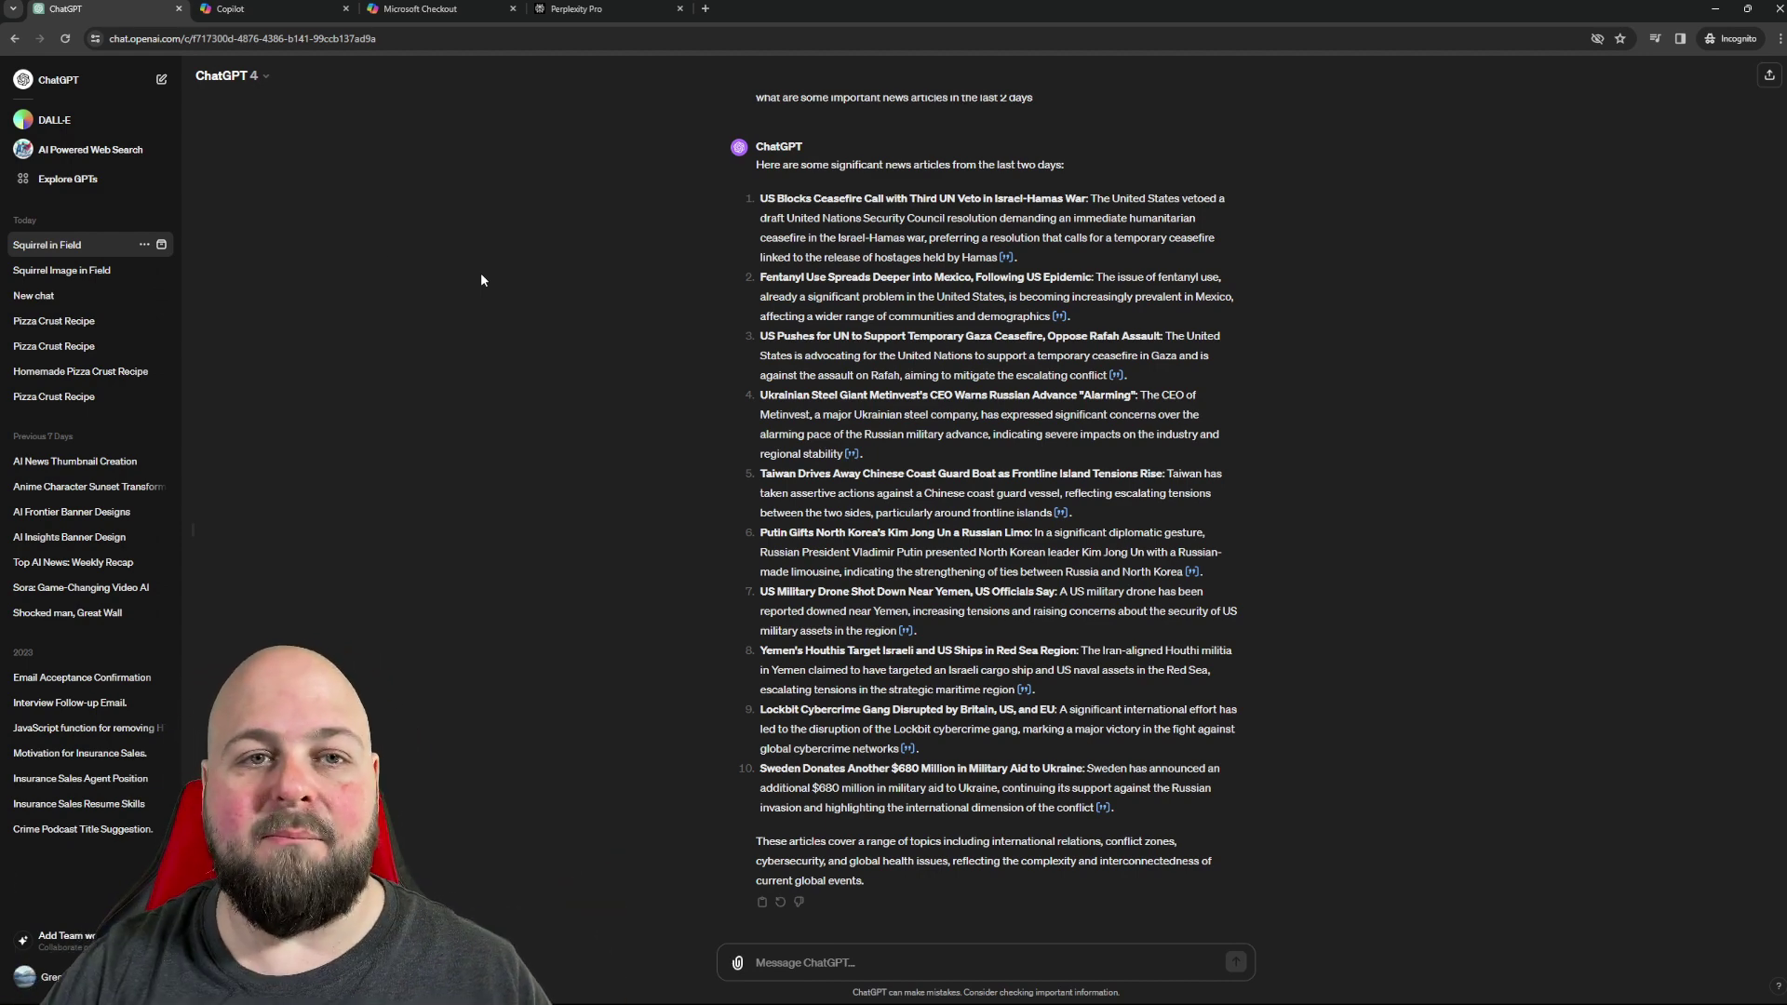
left_click(228, 76)
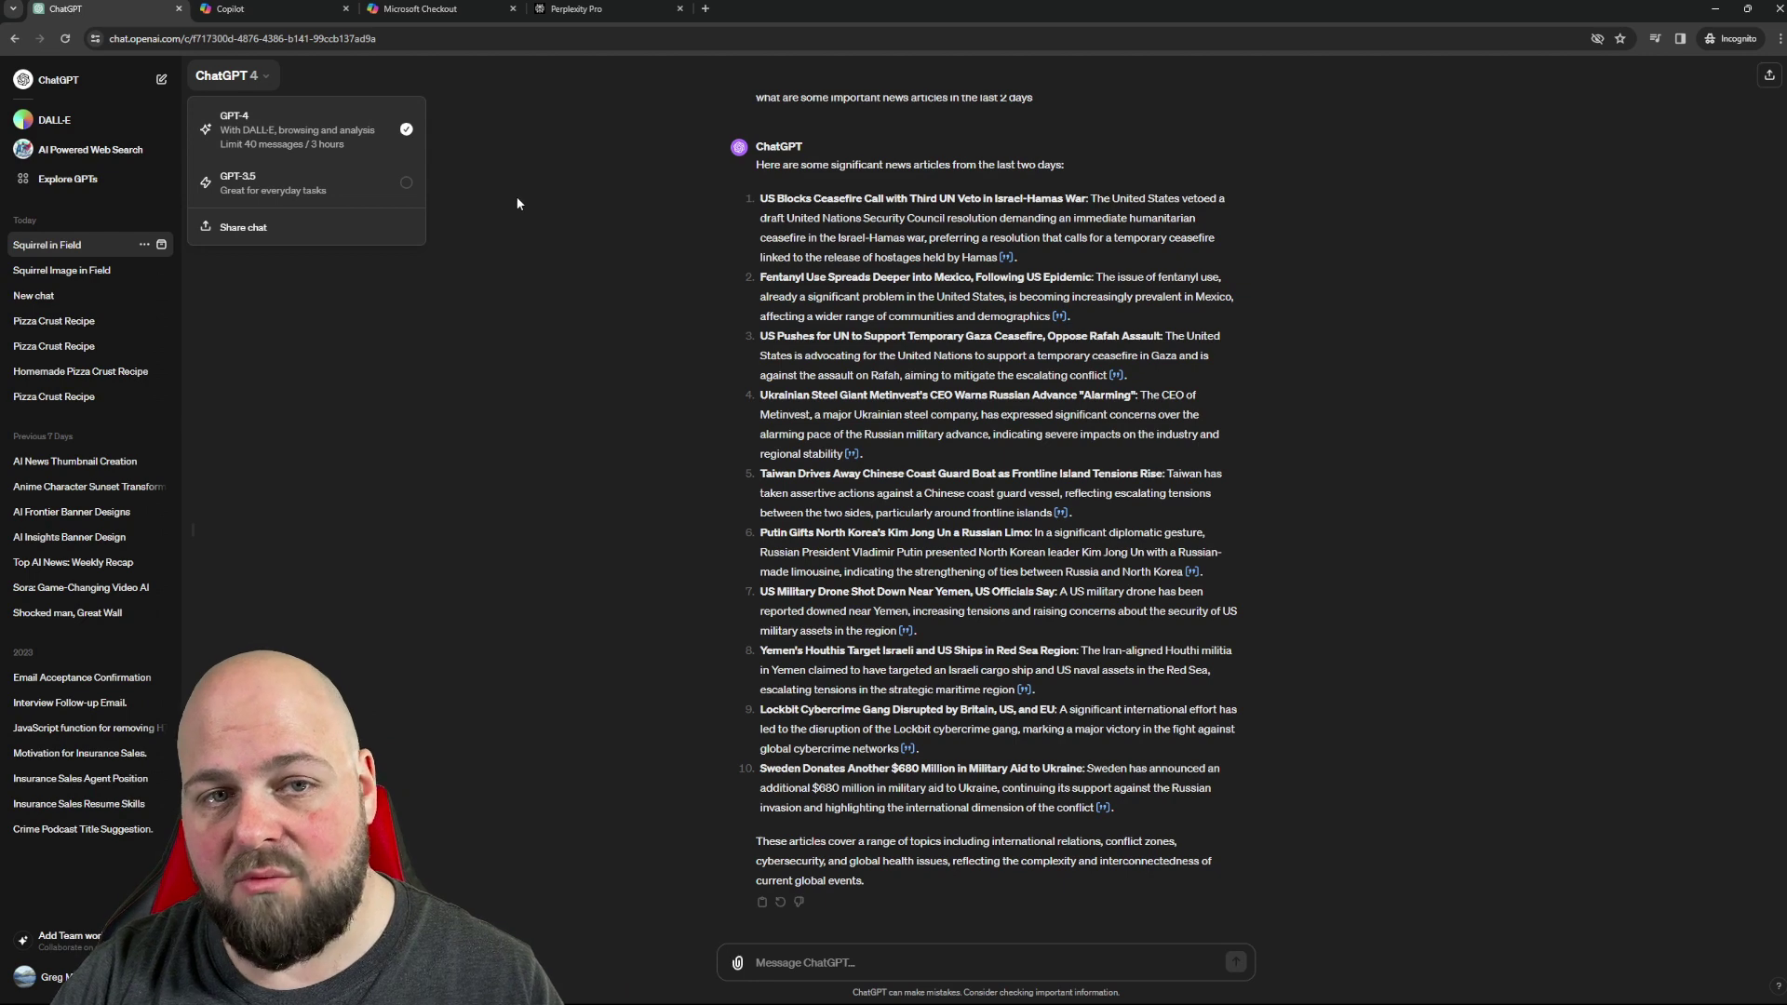
left_click(290, 446)
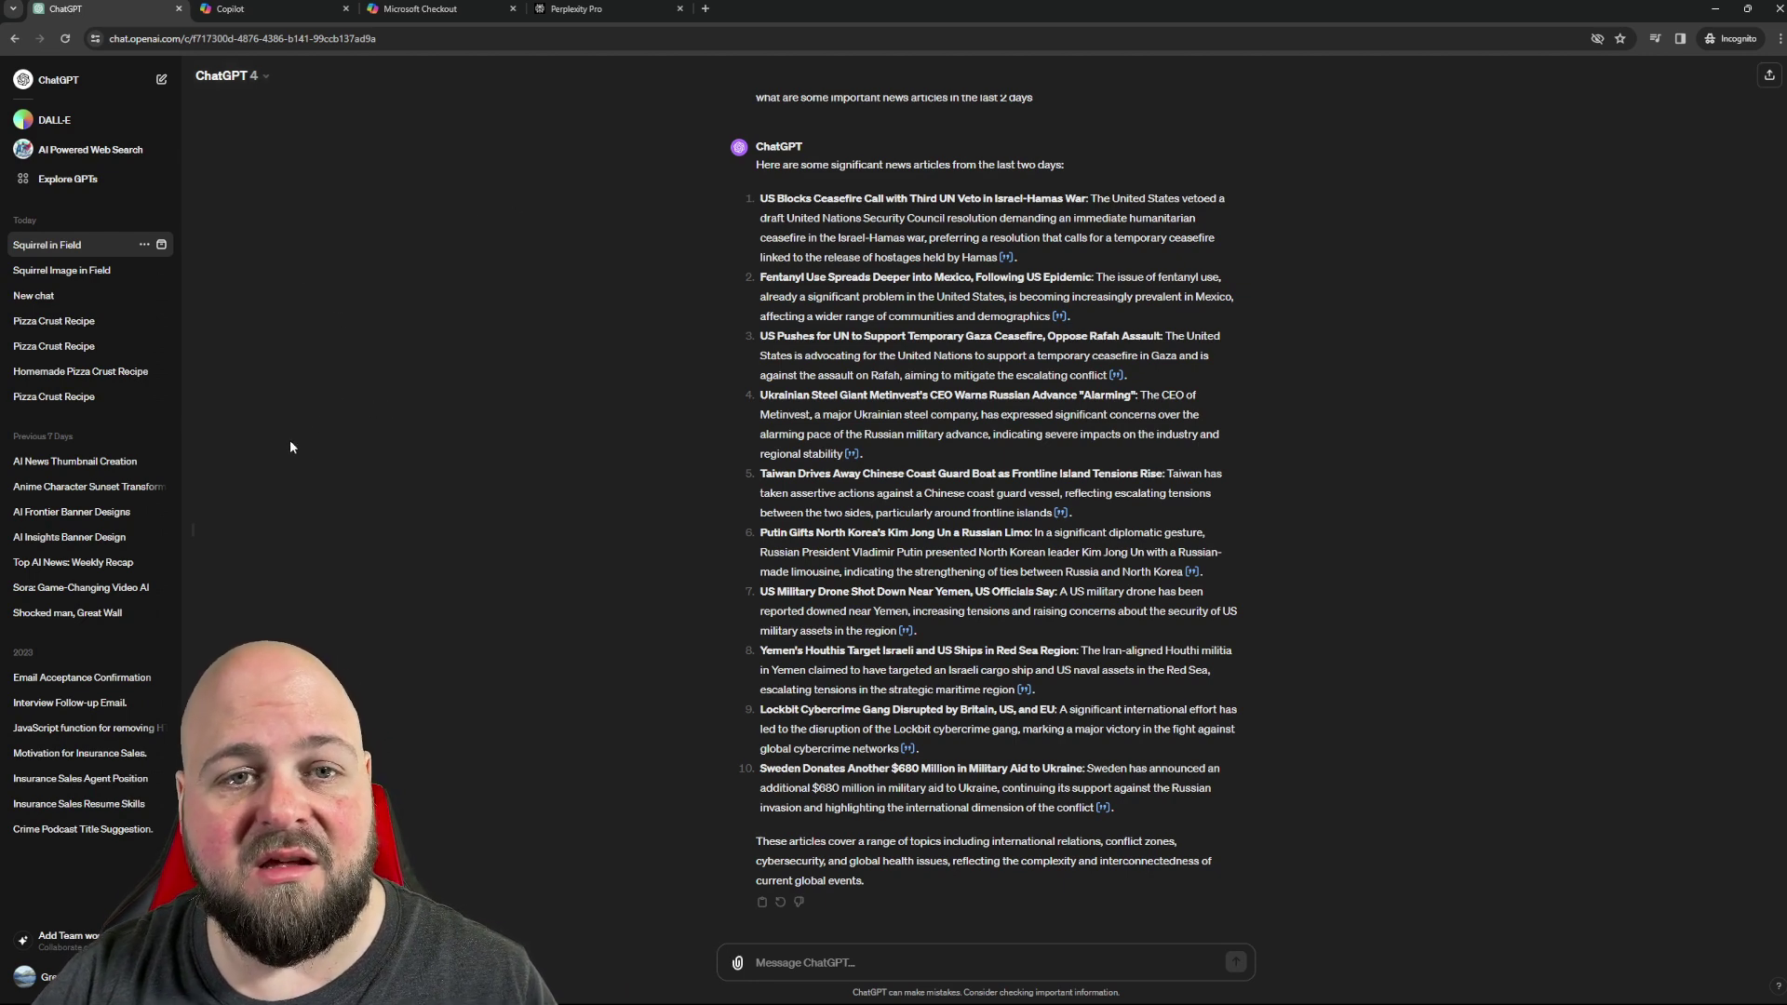
Switch back to Copilot's squirrel images and review the price and included features on the Copilot Pro checkout page.
left_click(264, 11)
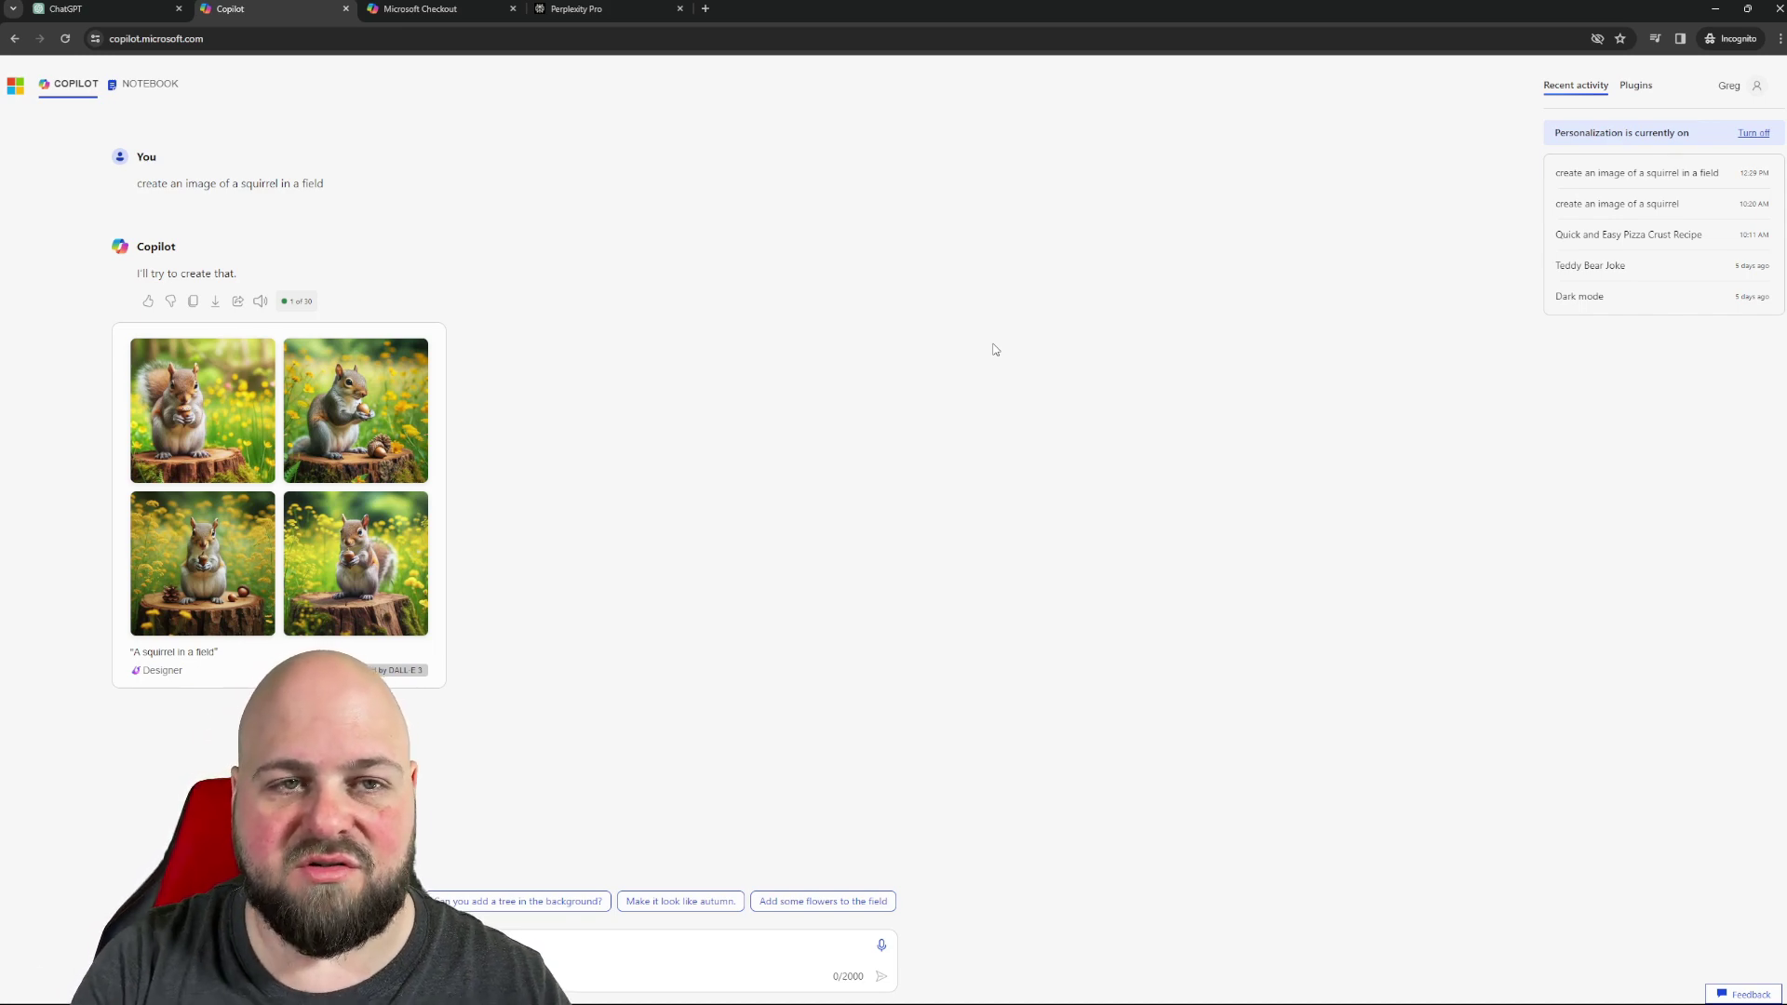
left_click(430, 10)
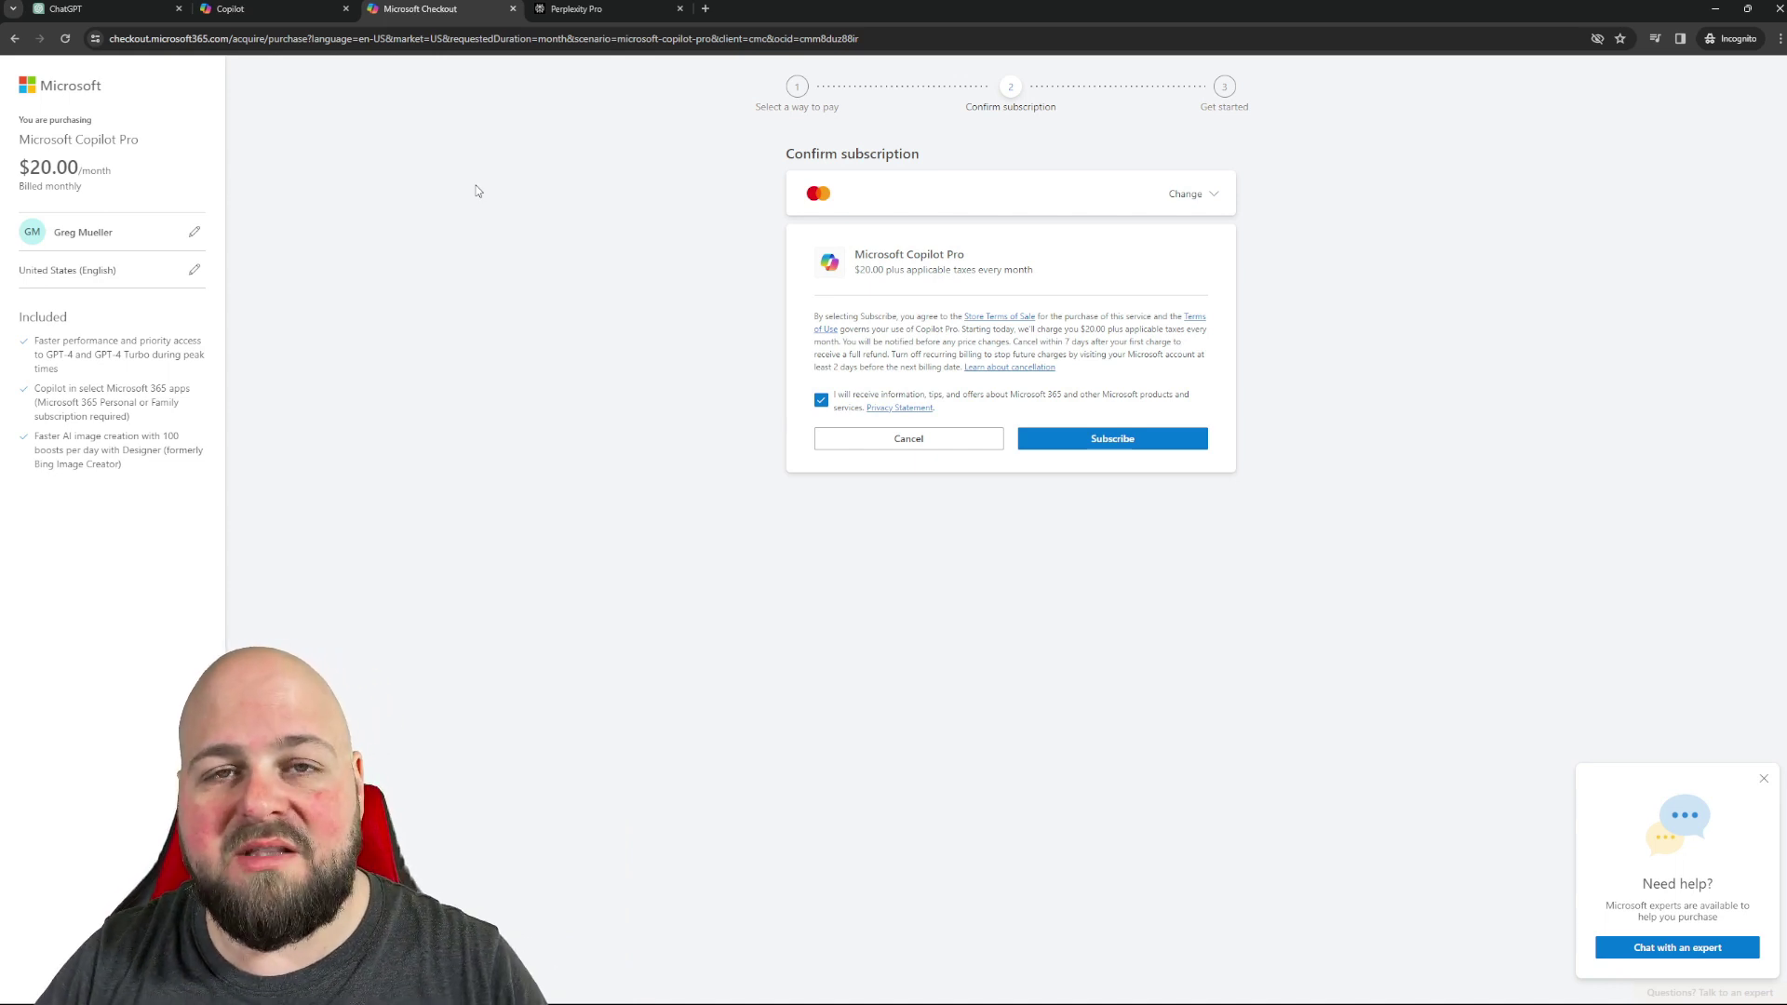
Return to ChatGPT, open the public GPTs catalogue and browse its featured, trending and category listings.
left_click(93, 8)
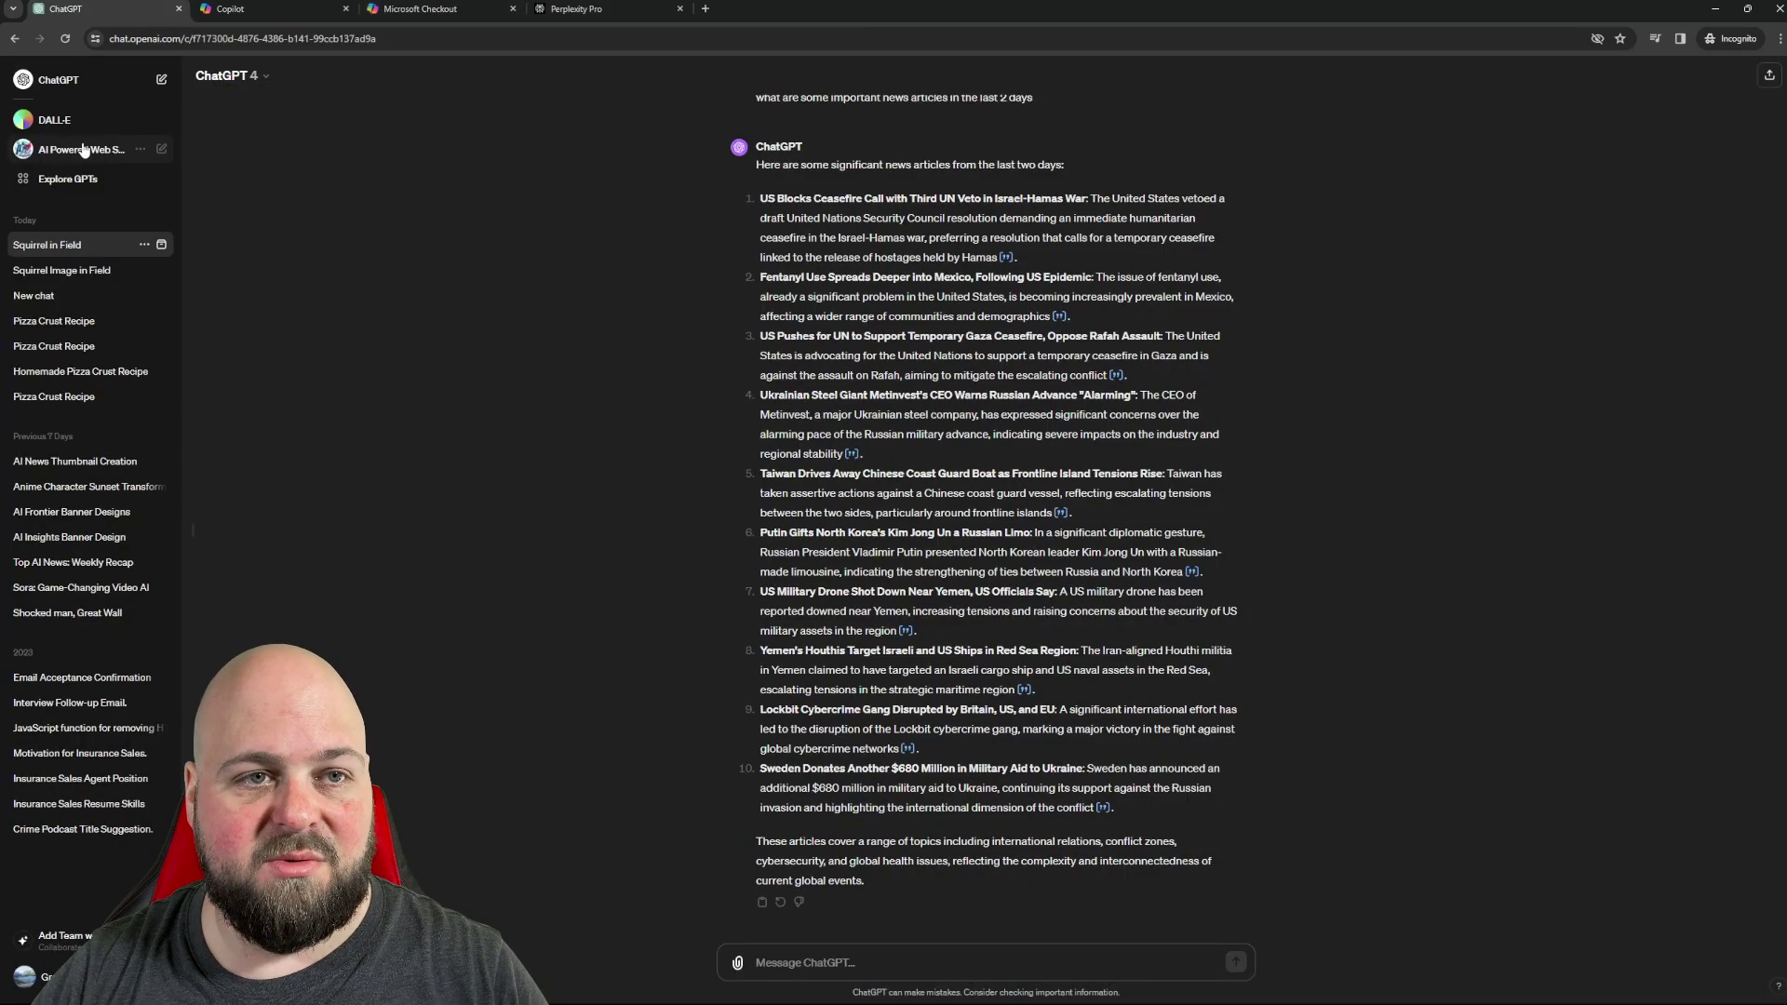
left_click(86, 190)
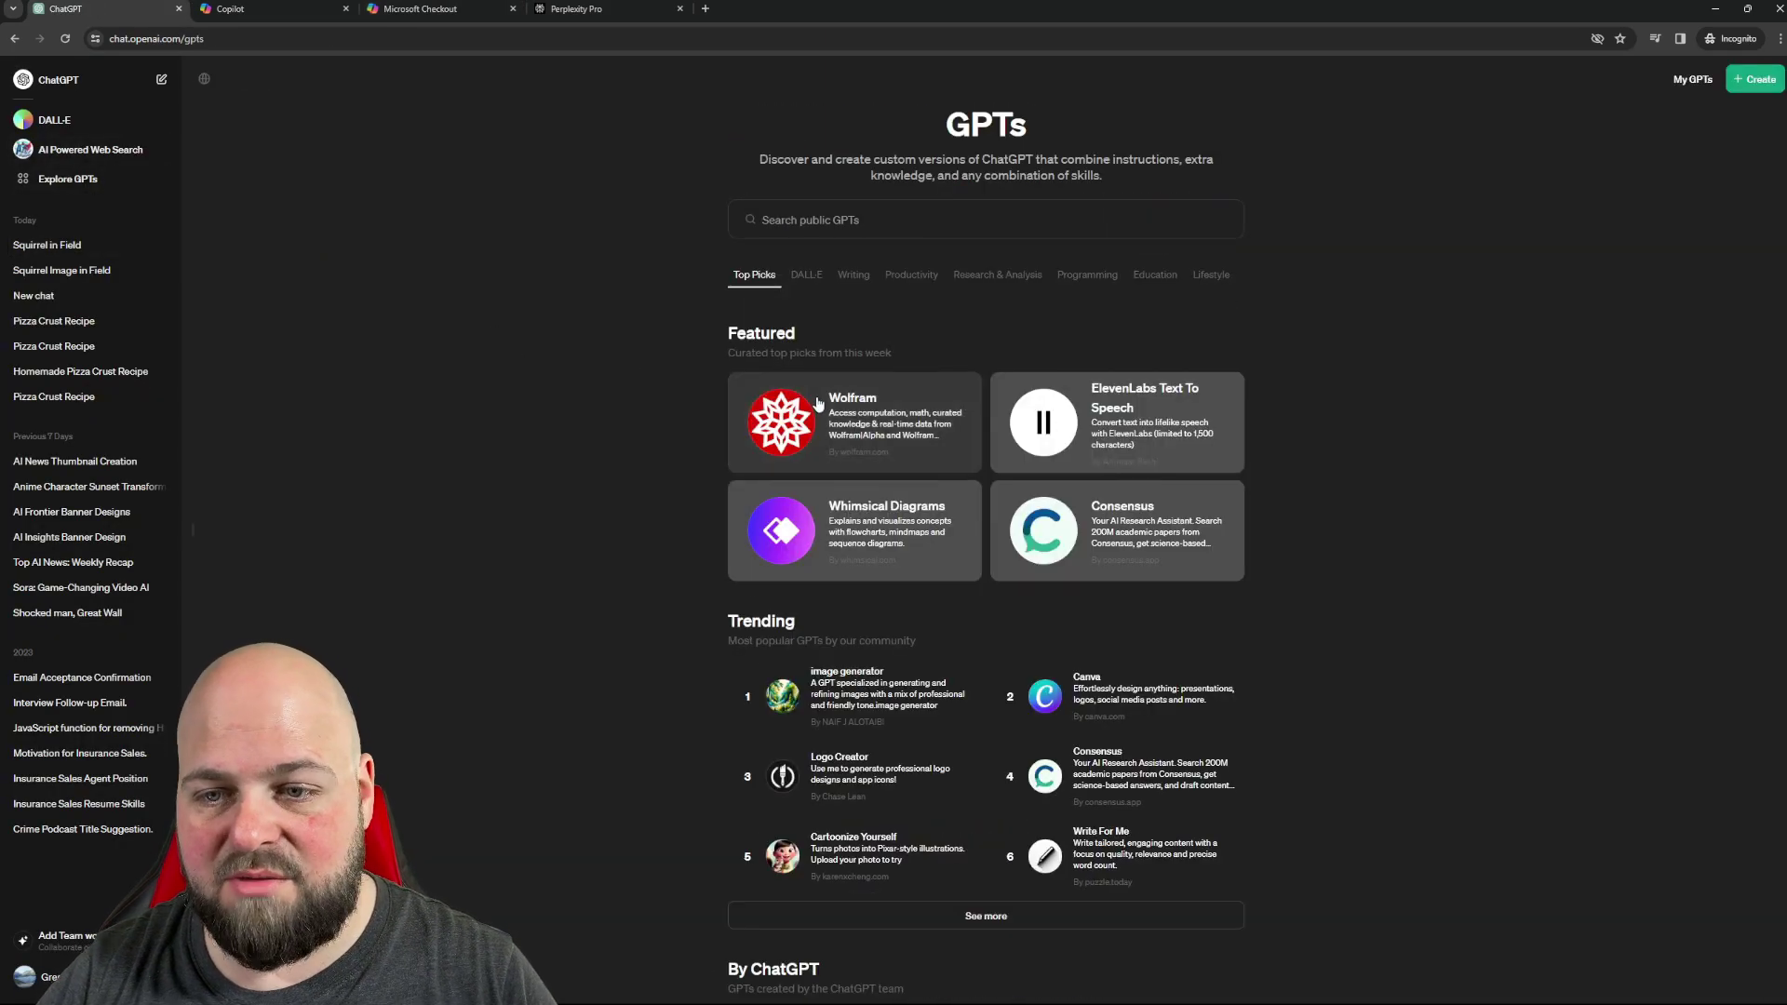
scroll(1063, 503, "down", 5)
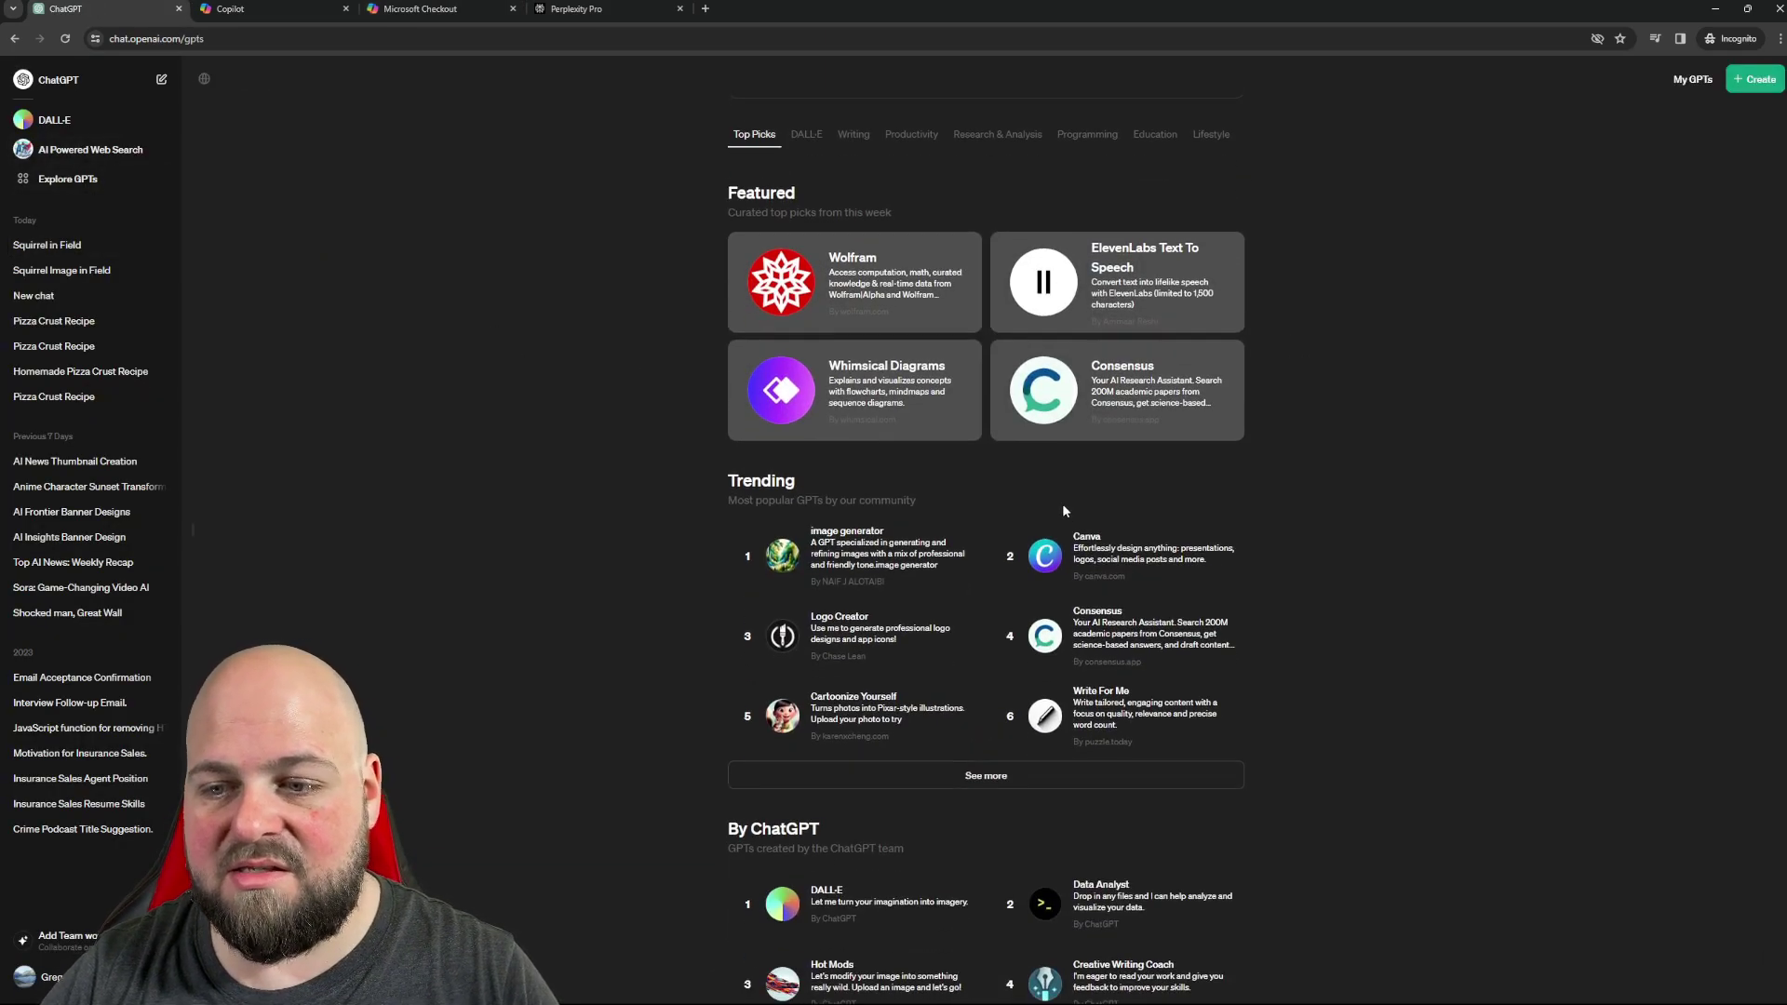
scroll(1050, 478, "down", 15)
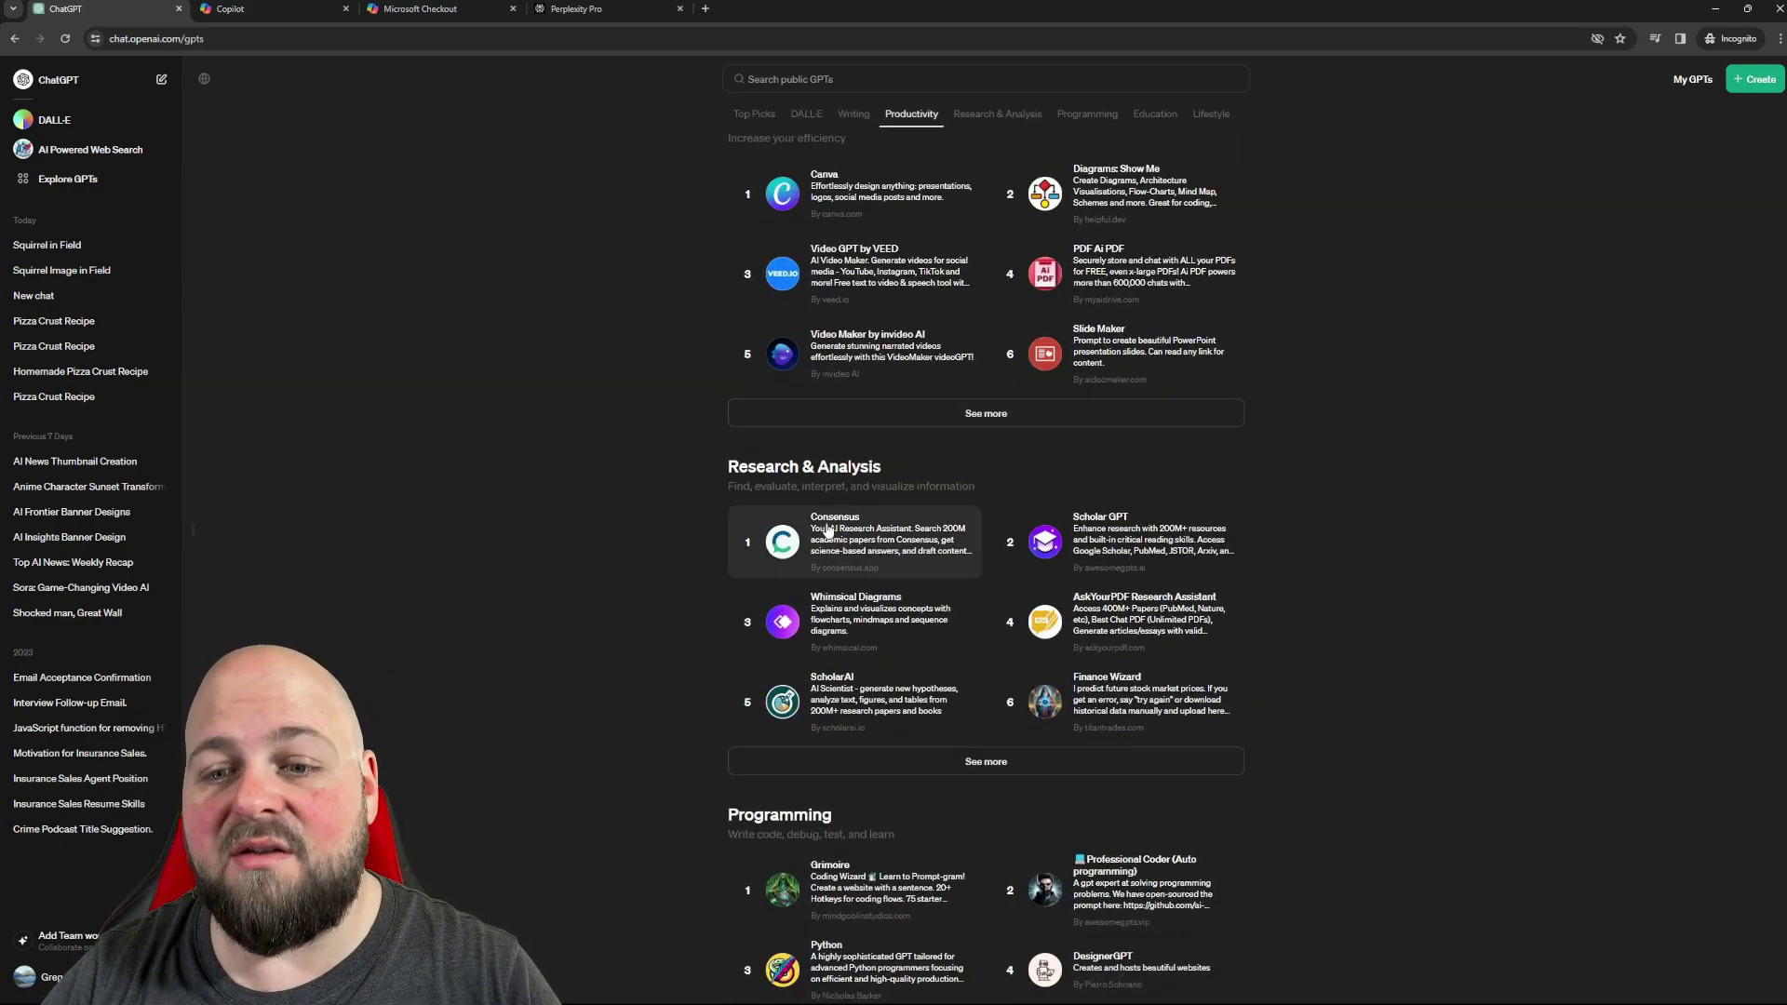
scroll(802, 590, "up", 10)
Revisit the Copilot chat and the Microsoft Copilot Pro checkout page.
key("ctrl+Tab")
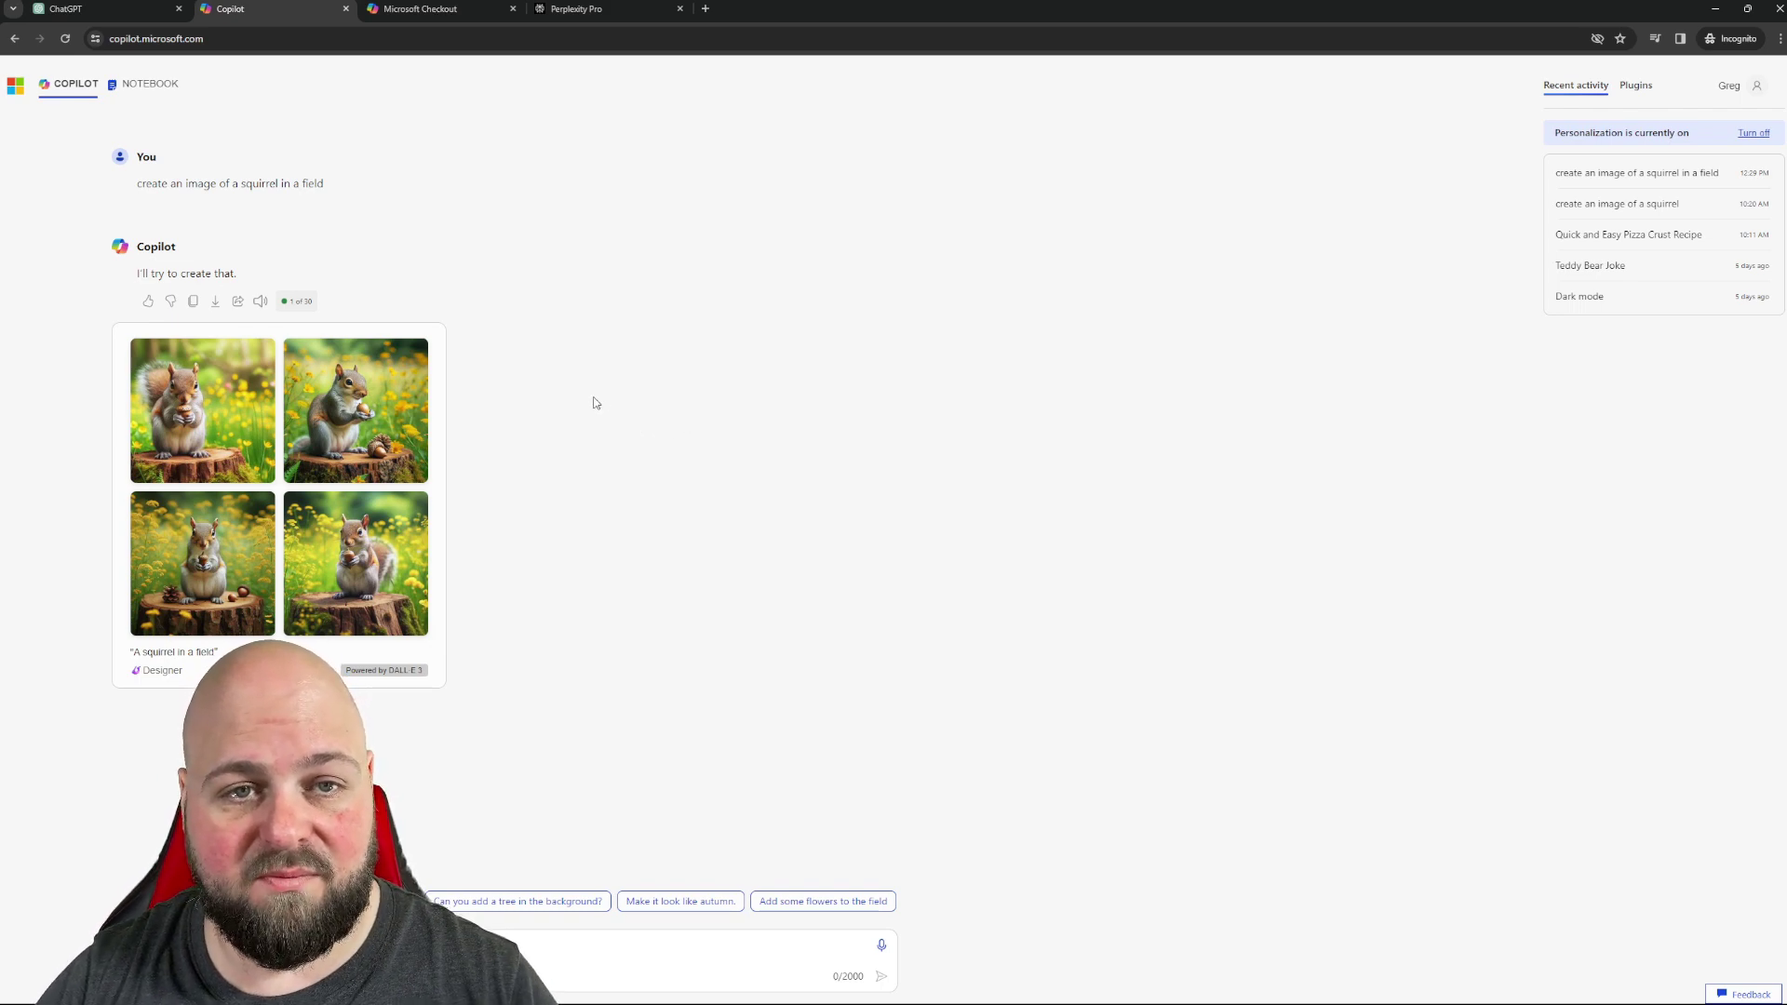
left_click(420, 9)
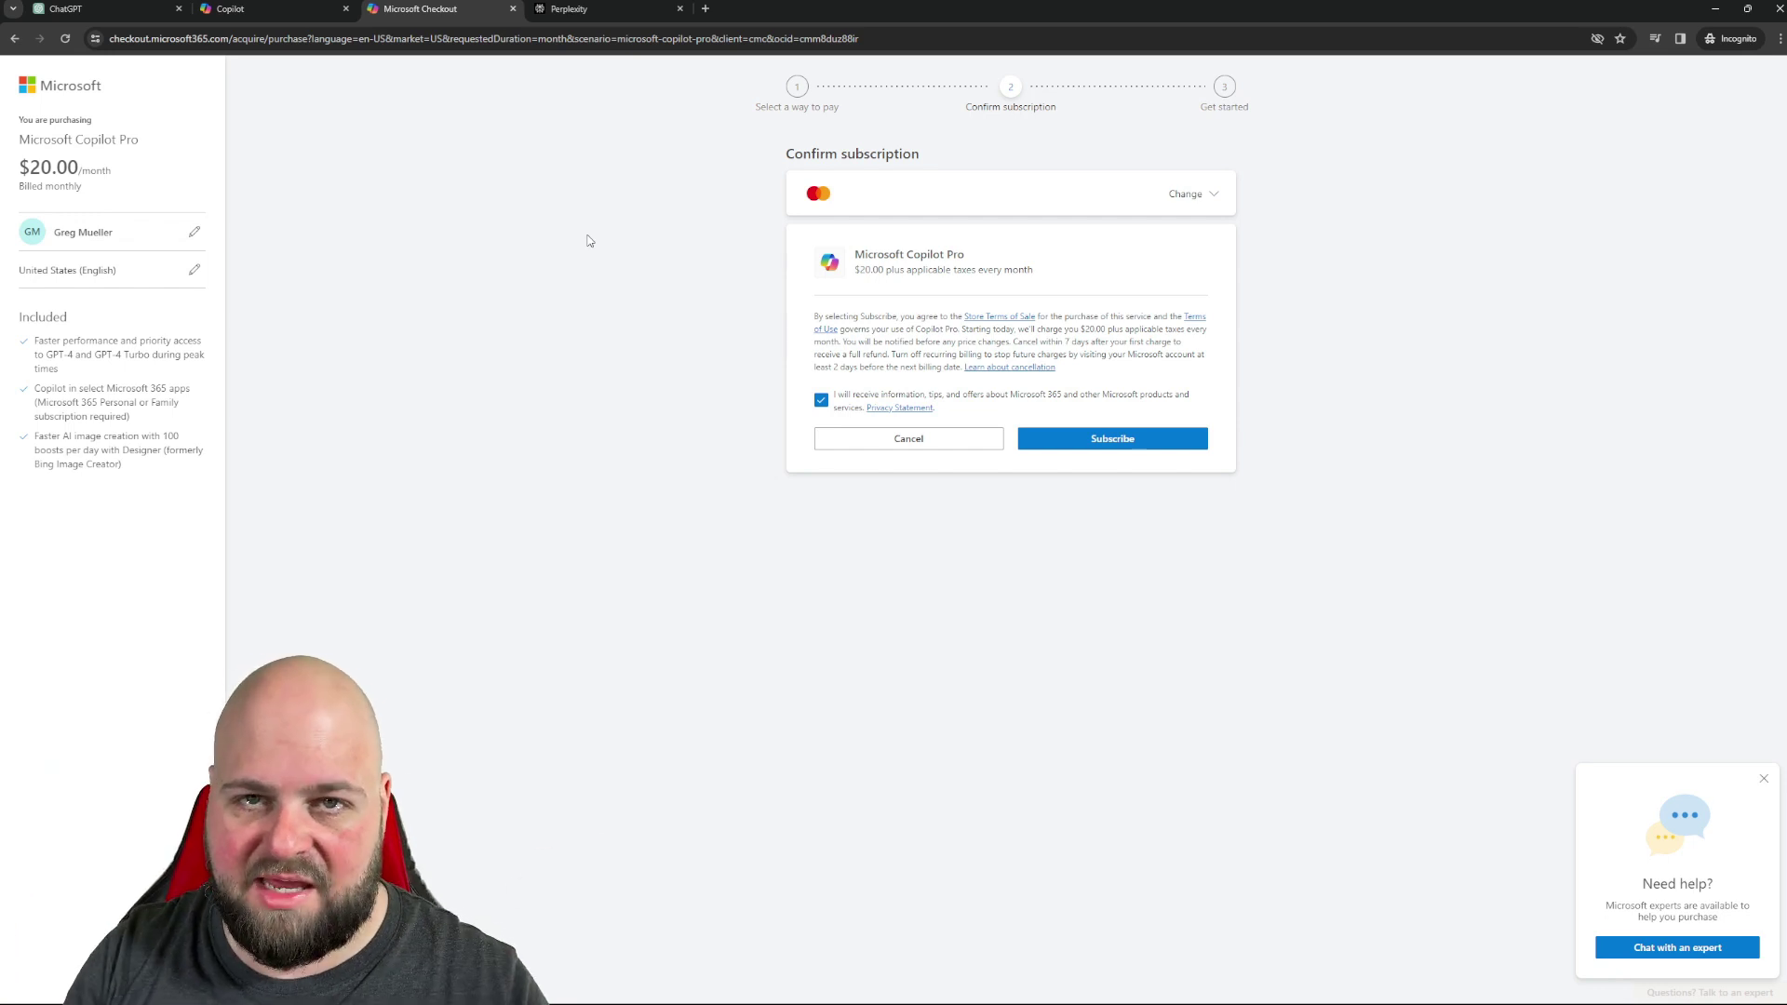
left_click(562, 12)
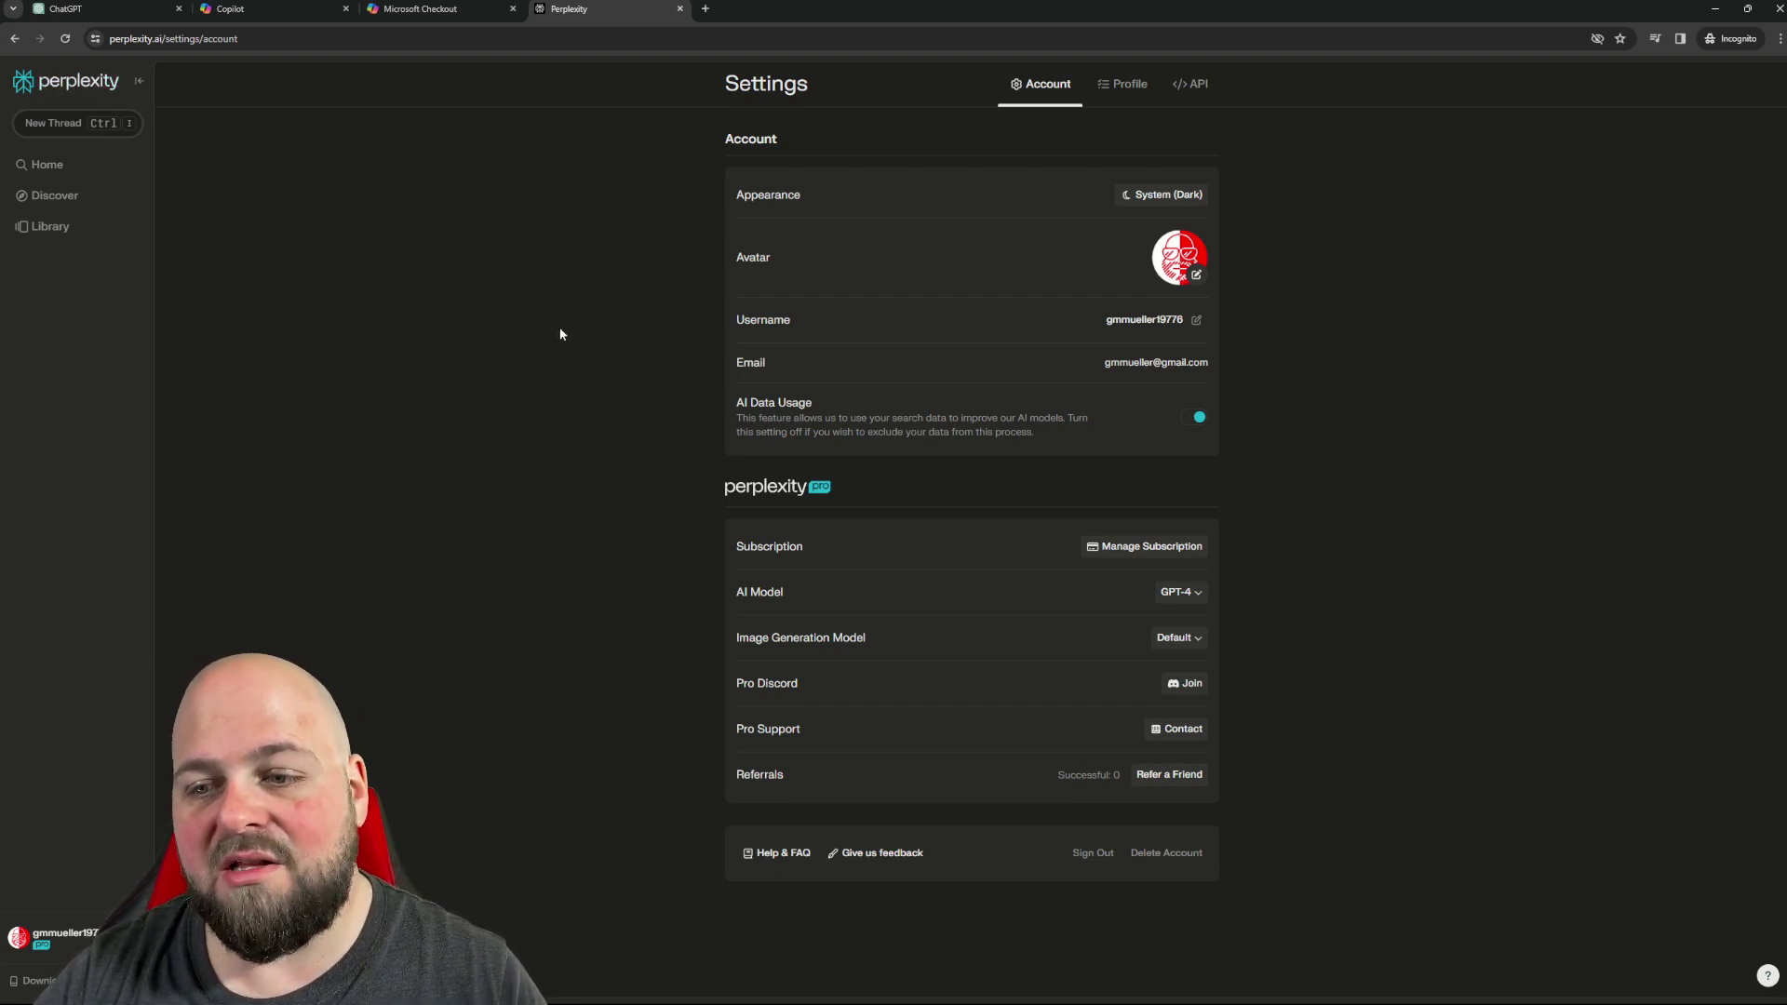
left_click(1188, 593)
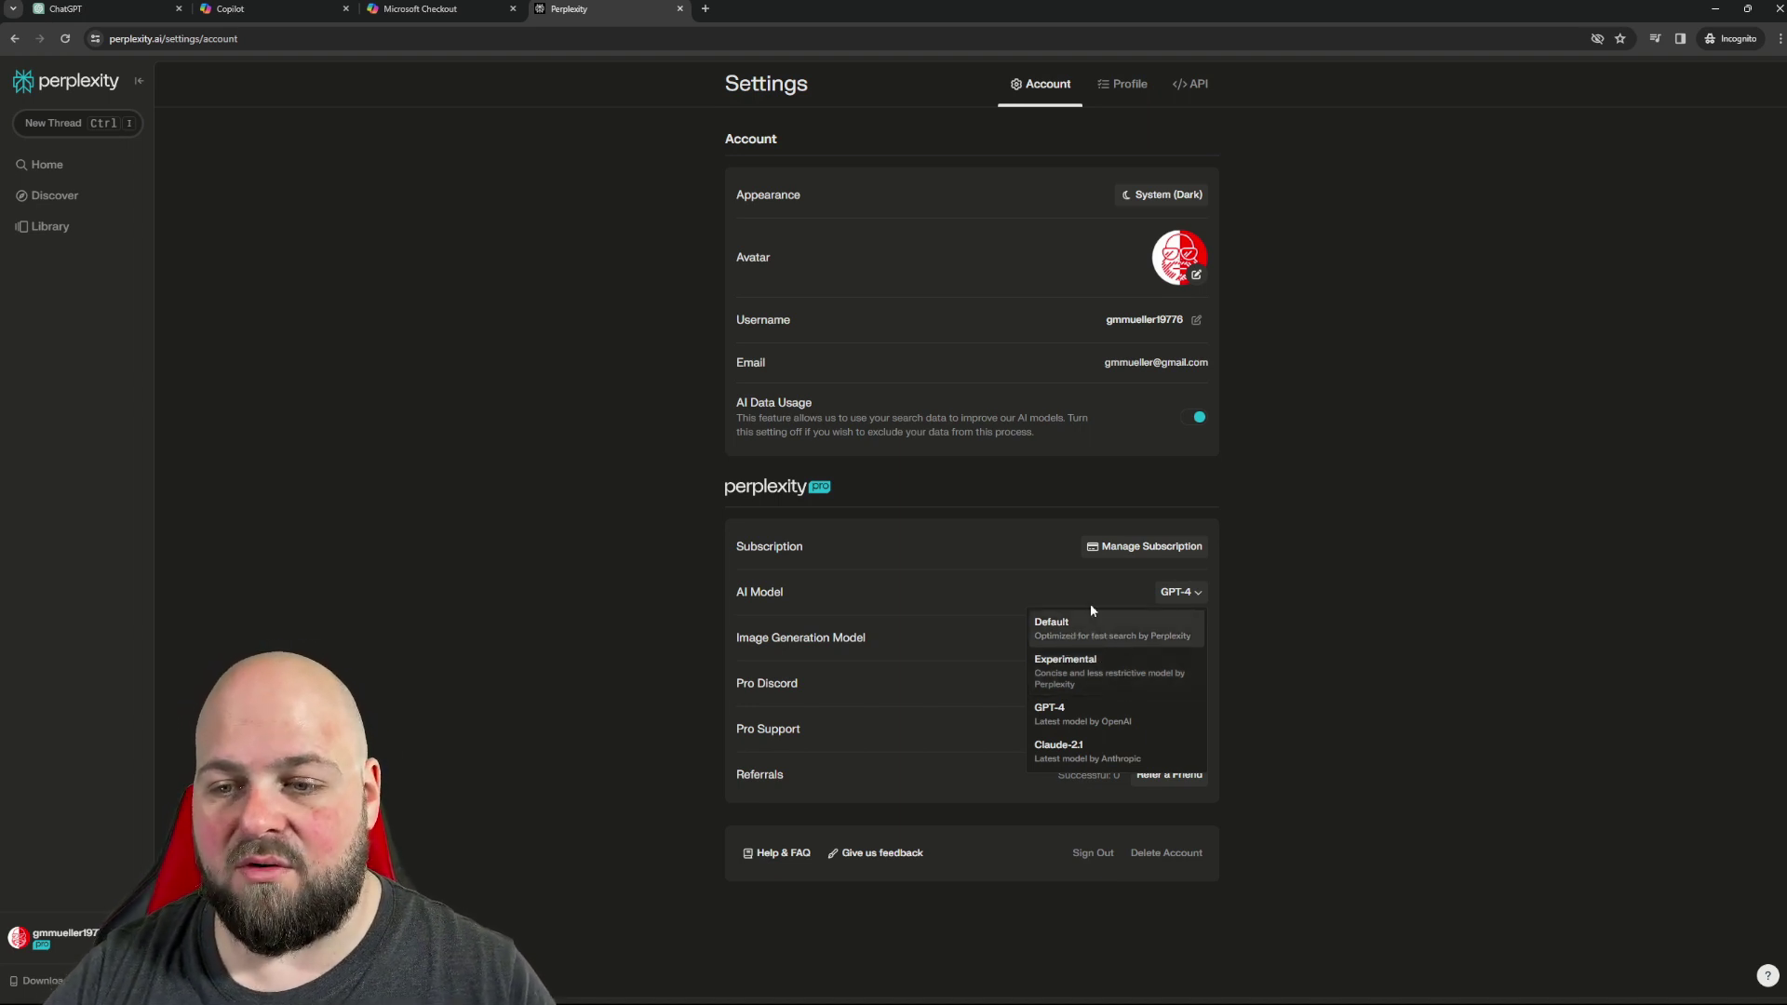
left_click(858, 554)
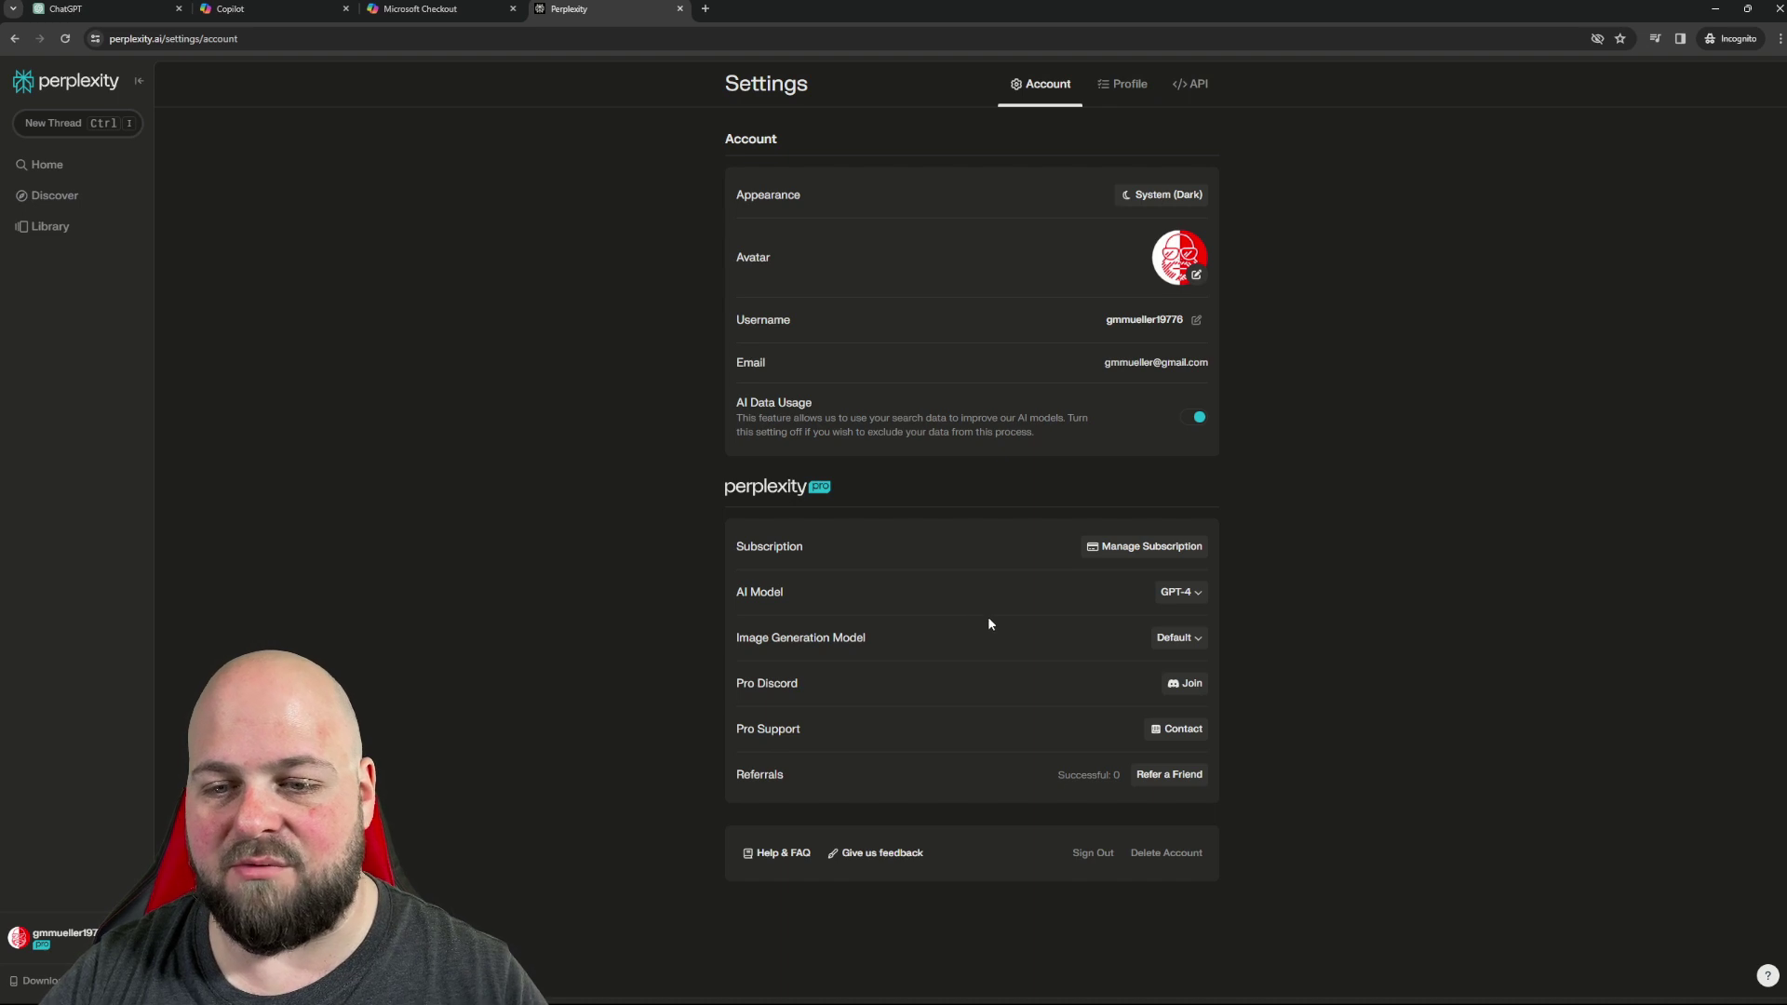
left_click(1176, 641)
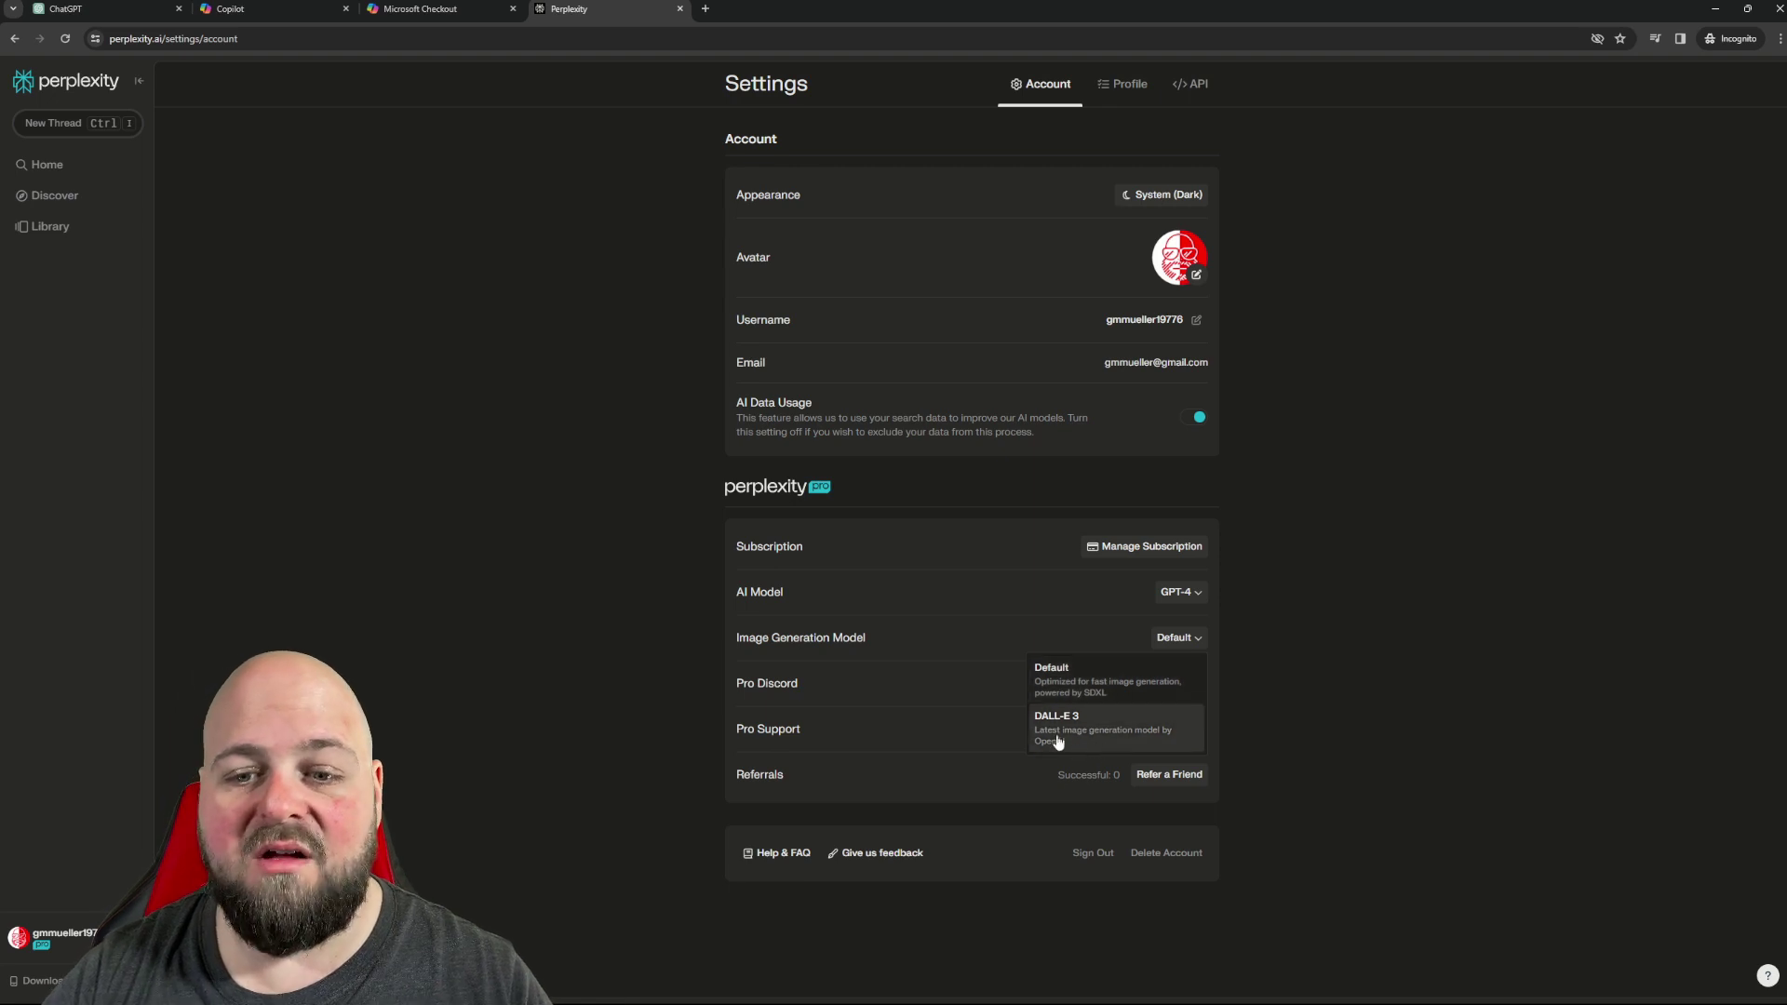
left_click(1293, 658)
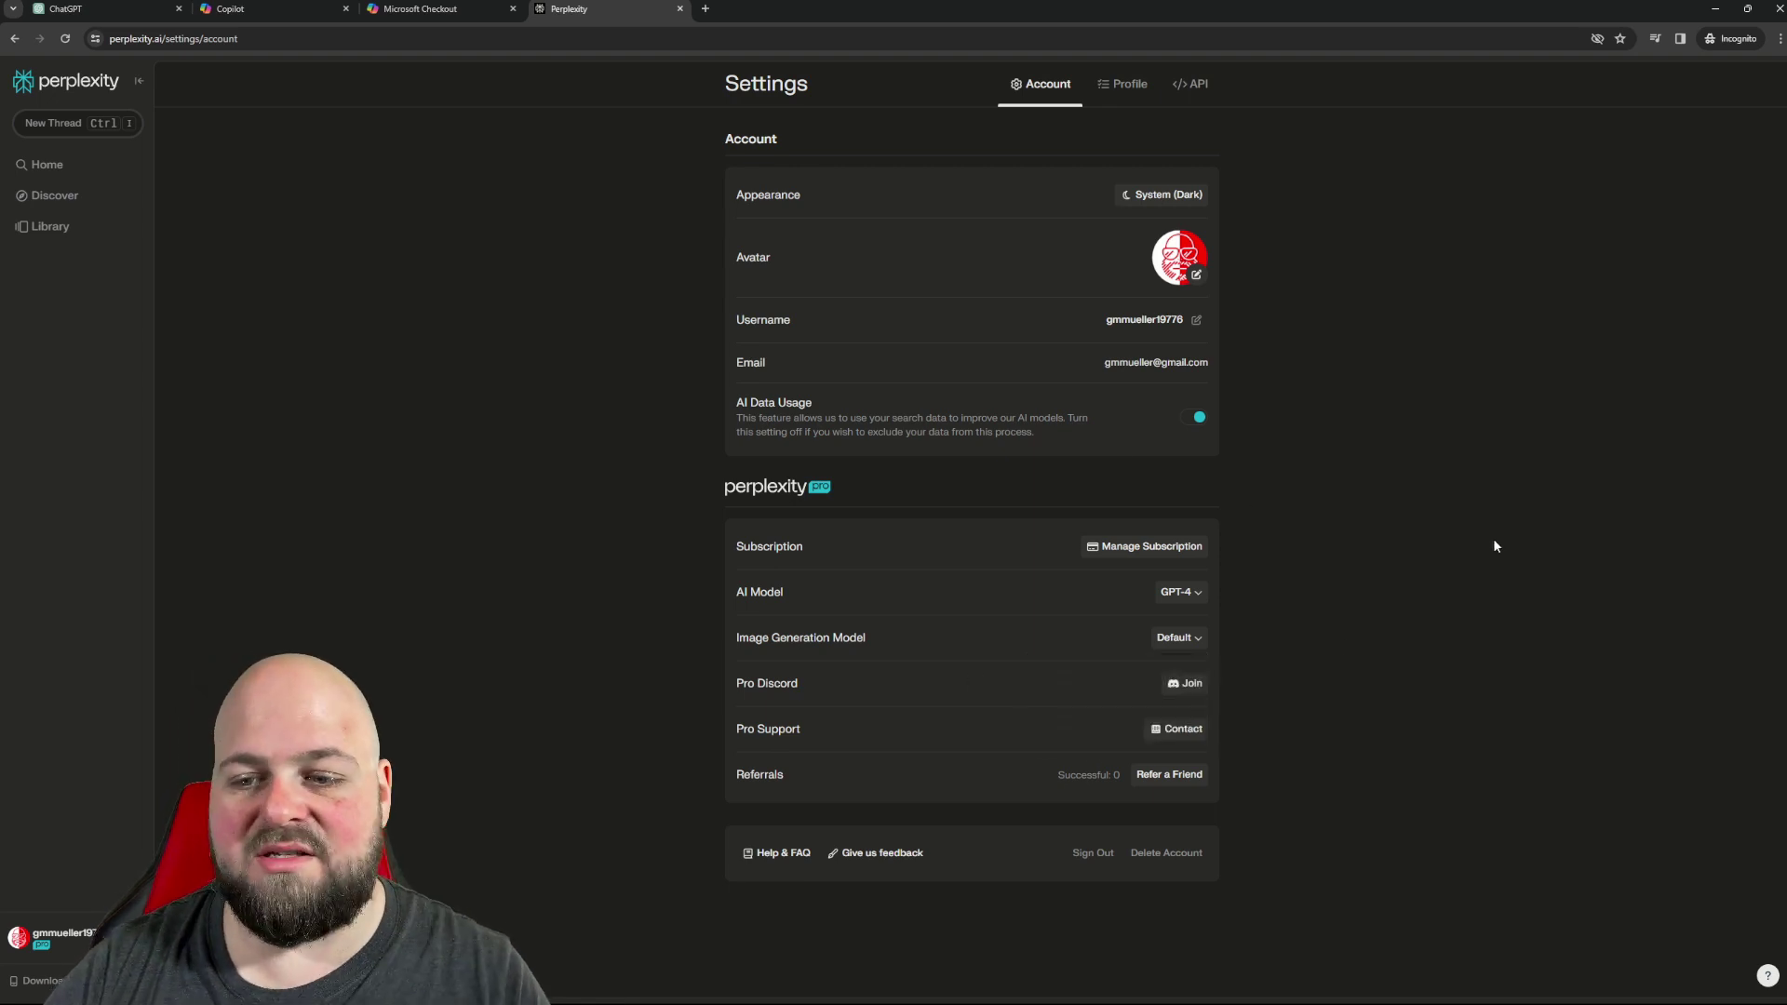